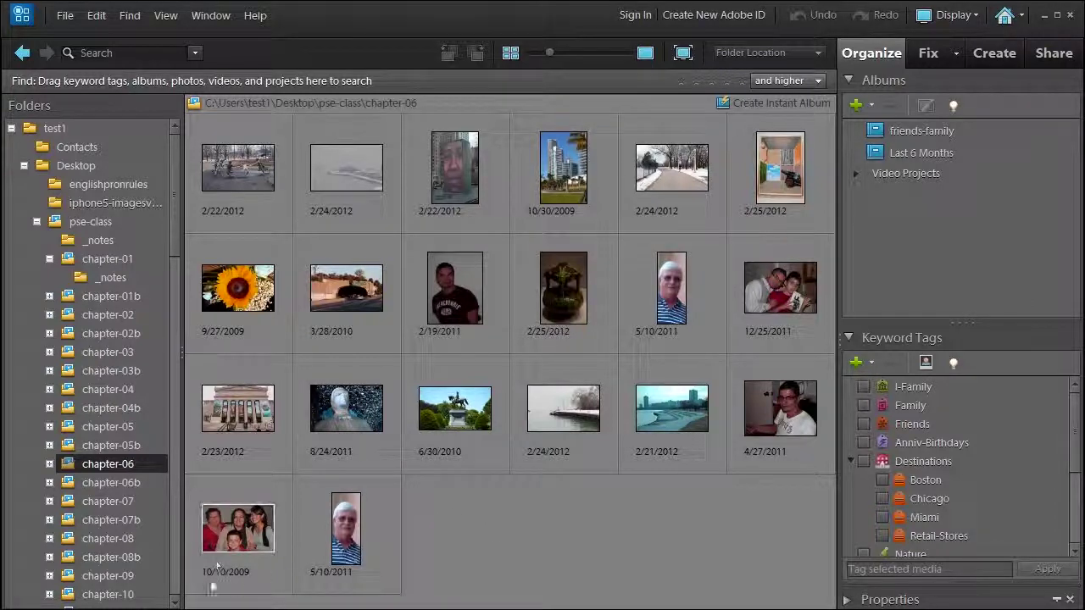
Show the photos in the chapter-06 folder and enlarge their thumbnails enough to reveal the file names
left_click(99, 481)
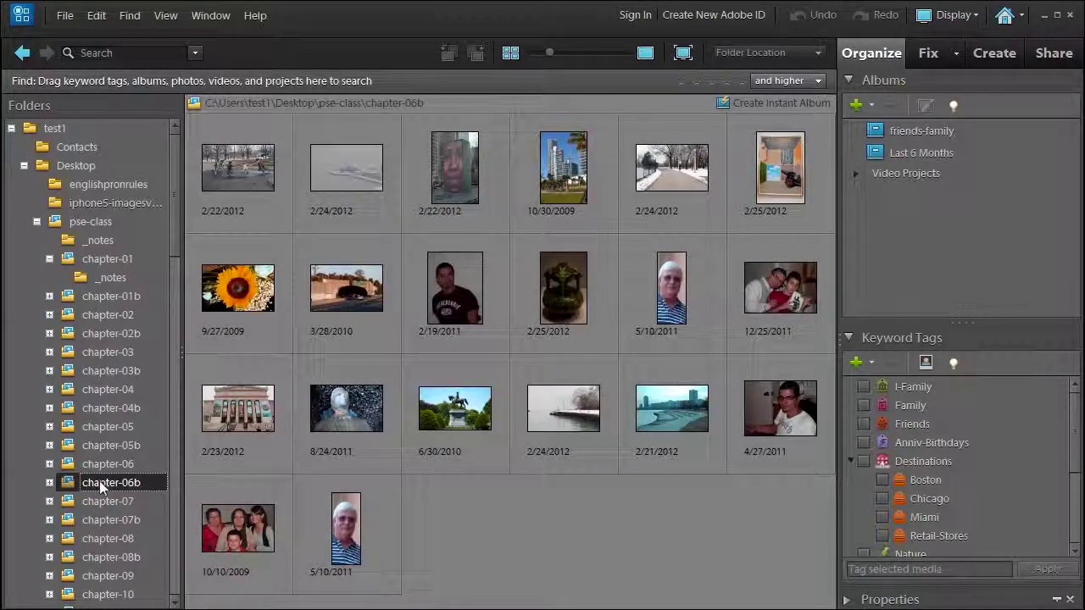
left_click(108, 464)
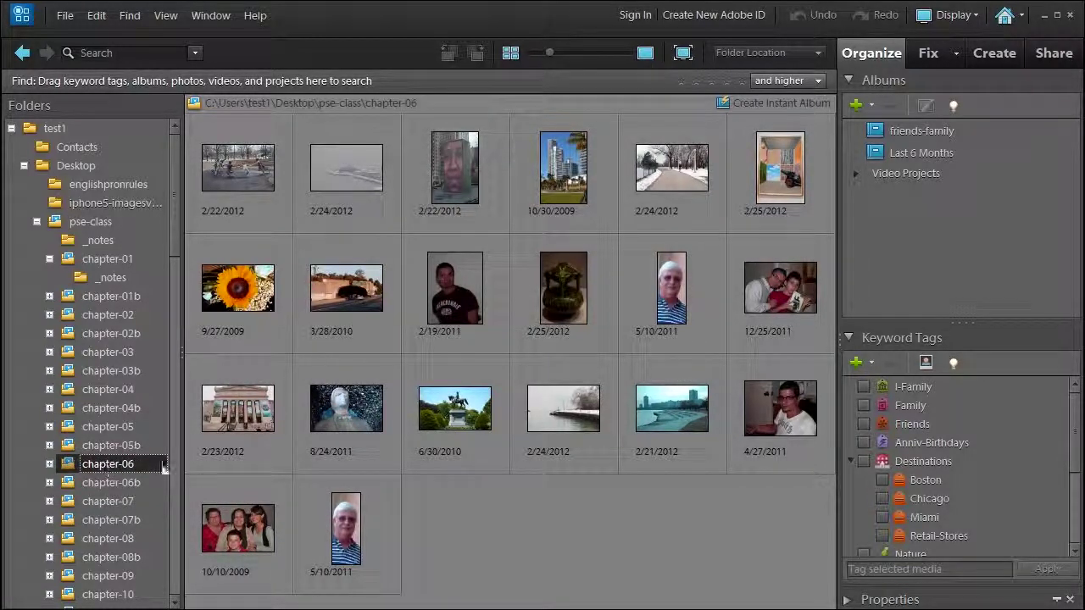
left_click_drag(551, 51, 575, 52)
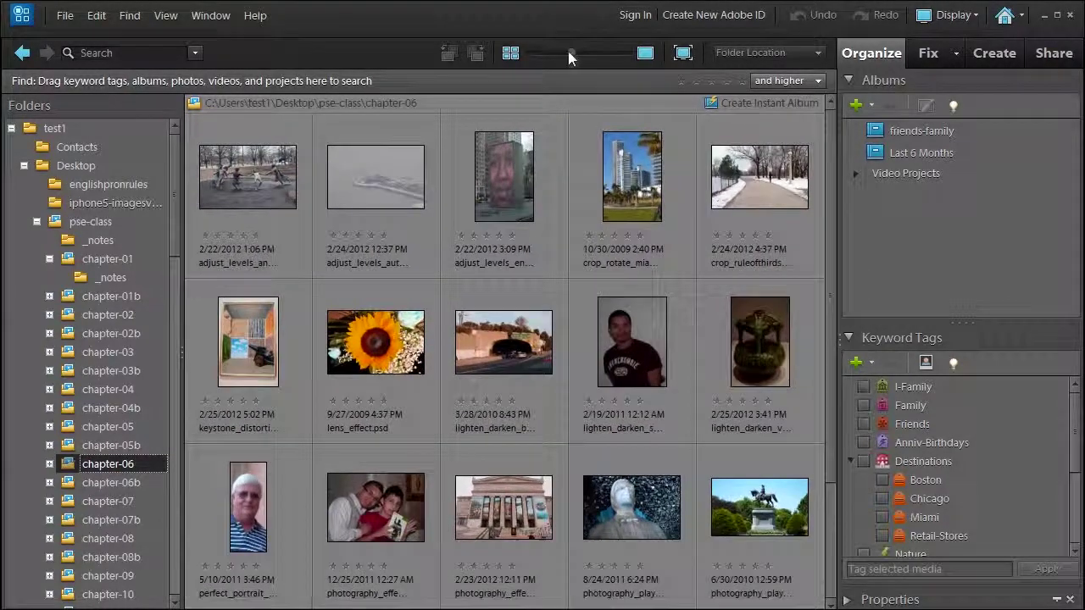
Open the crop_rotate_miamibeach.jpg and crop_ruleofthirds_runner.psd photos together in the Photoshop Elements Editor
left_click(640, 200)
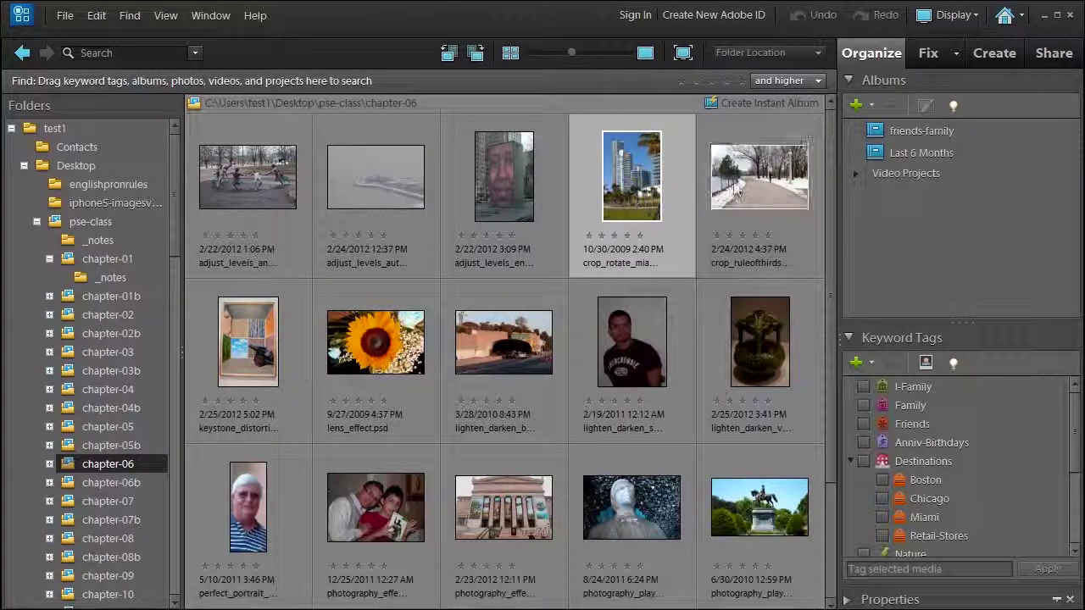
left_click(753, 183, "ctrl")
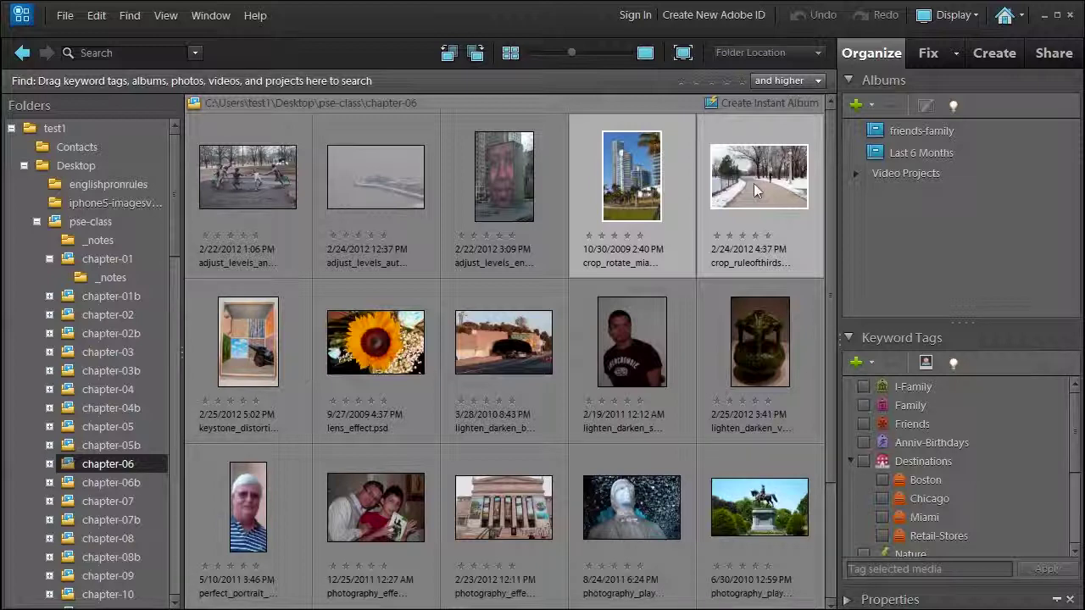
right_click(753, 185)
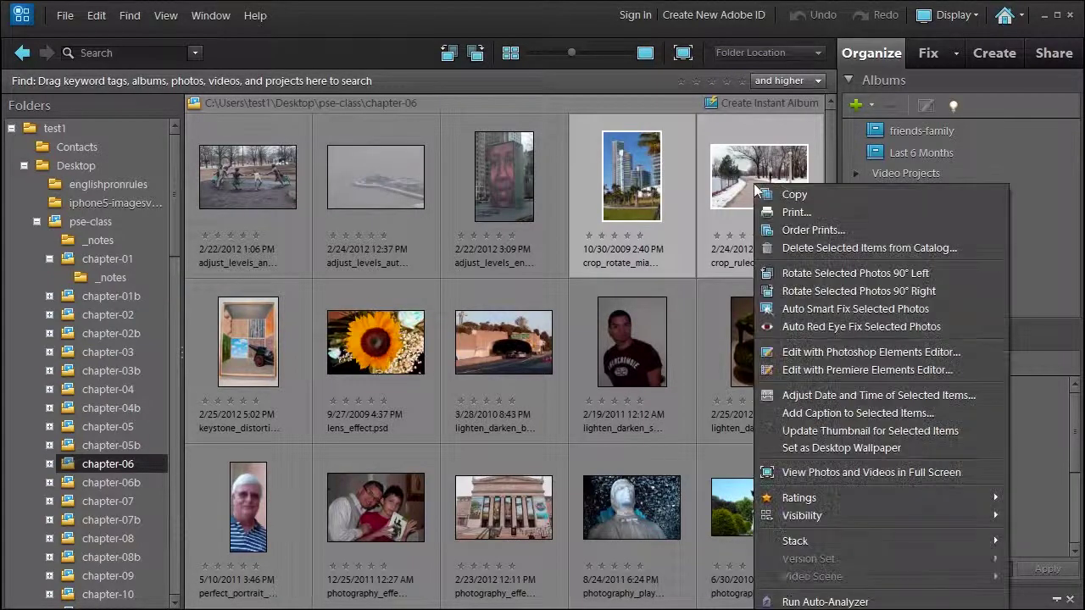
left_click(788, 354)
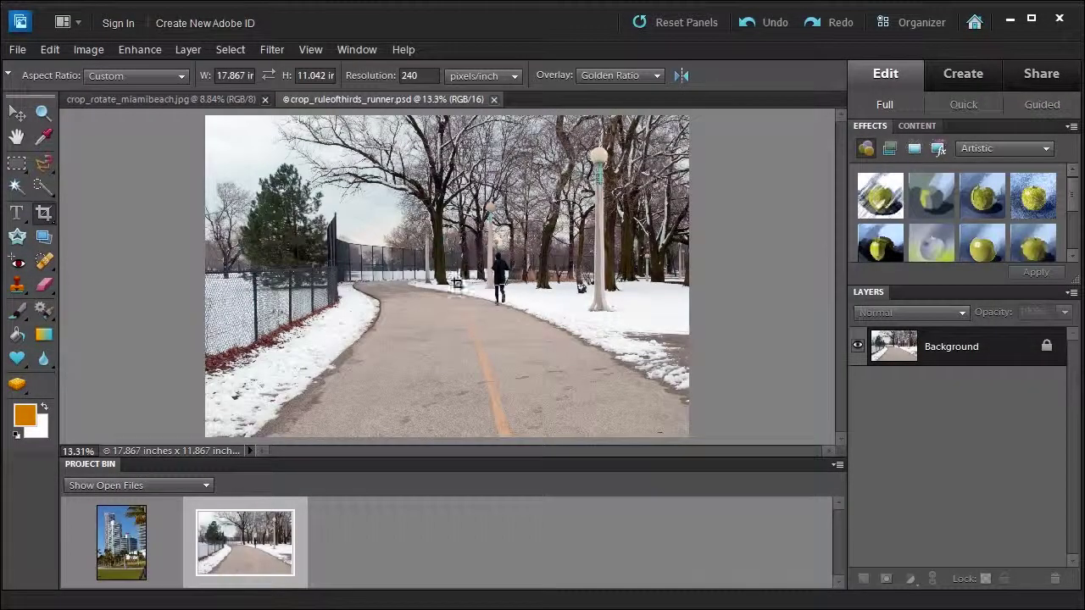
Look over the two open photos and make crop_rotate_miamibeach.jpg the active image
left_click(135, 100)
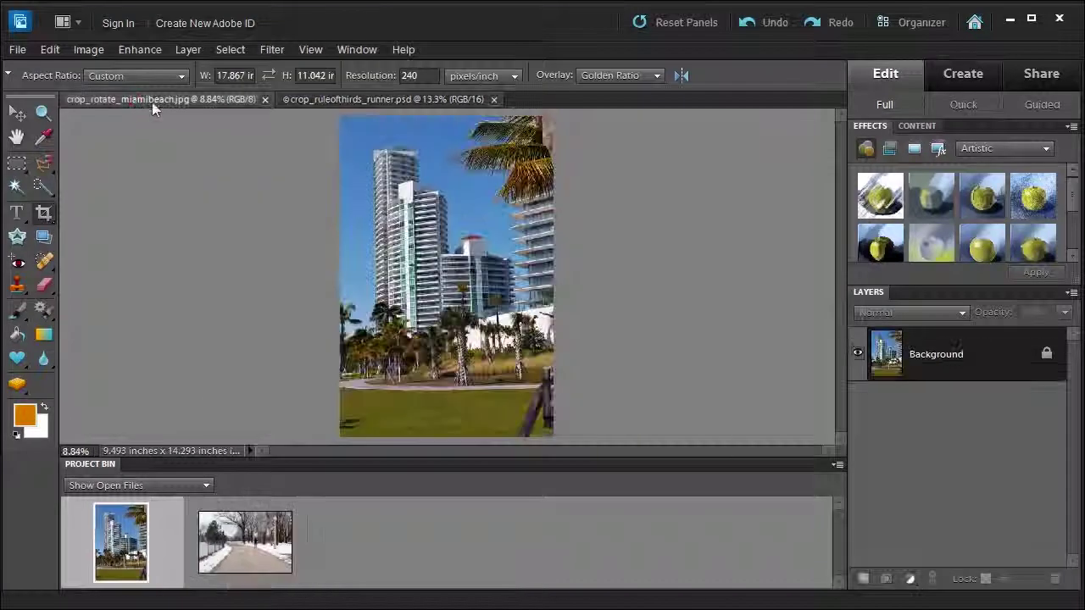
left_click(377, 100)
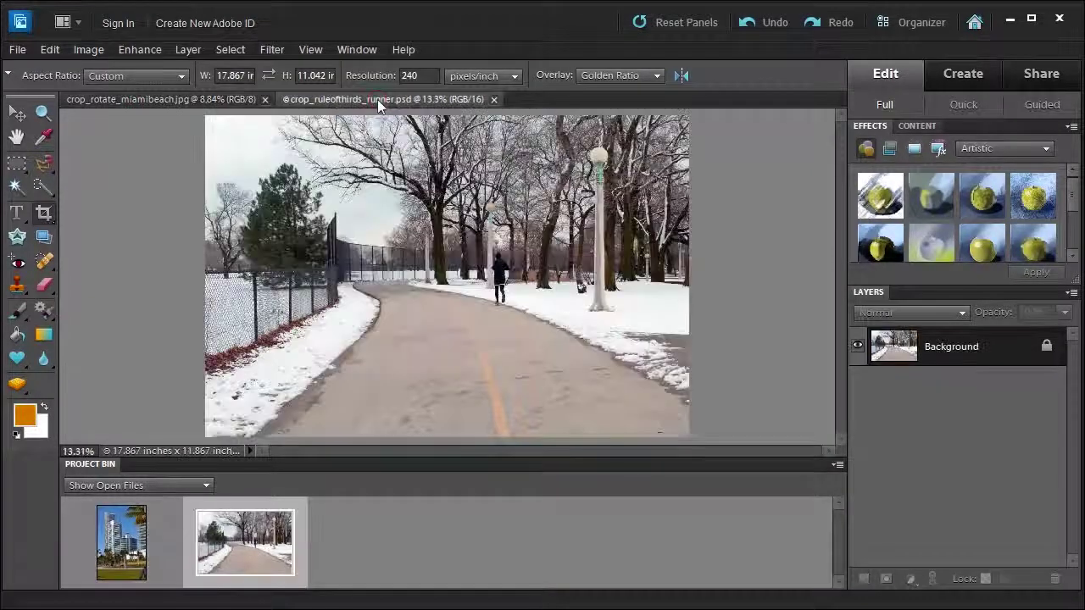
left_click(88, 465)
left_click(84, 582)
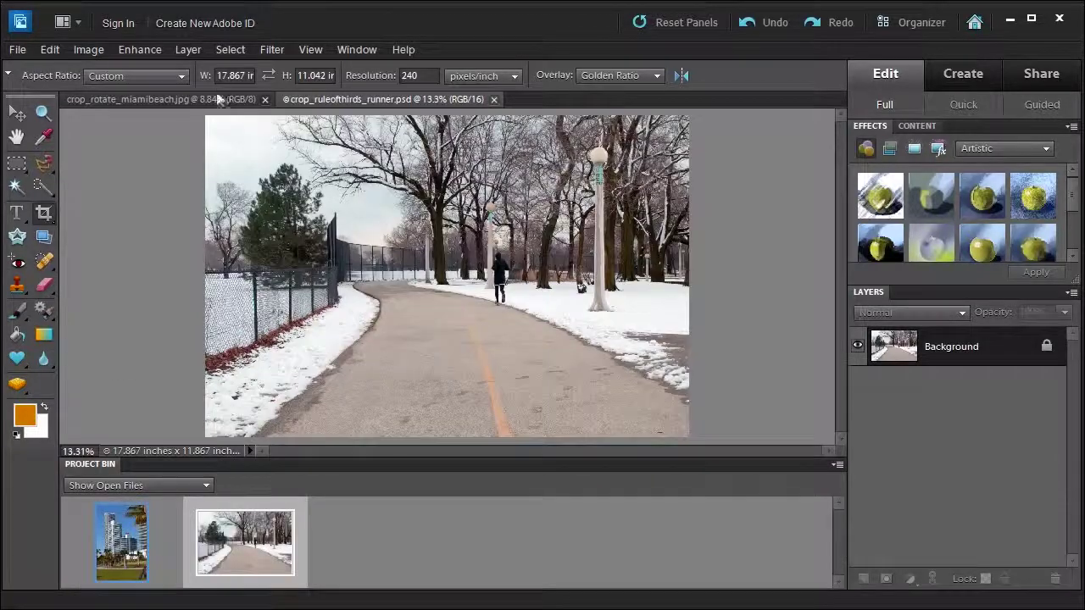
left_click(357, 51)
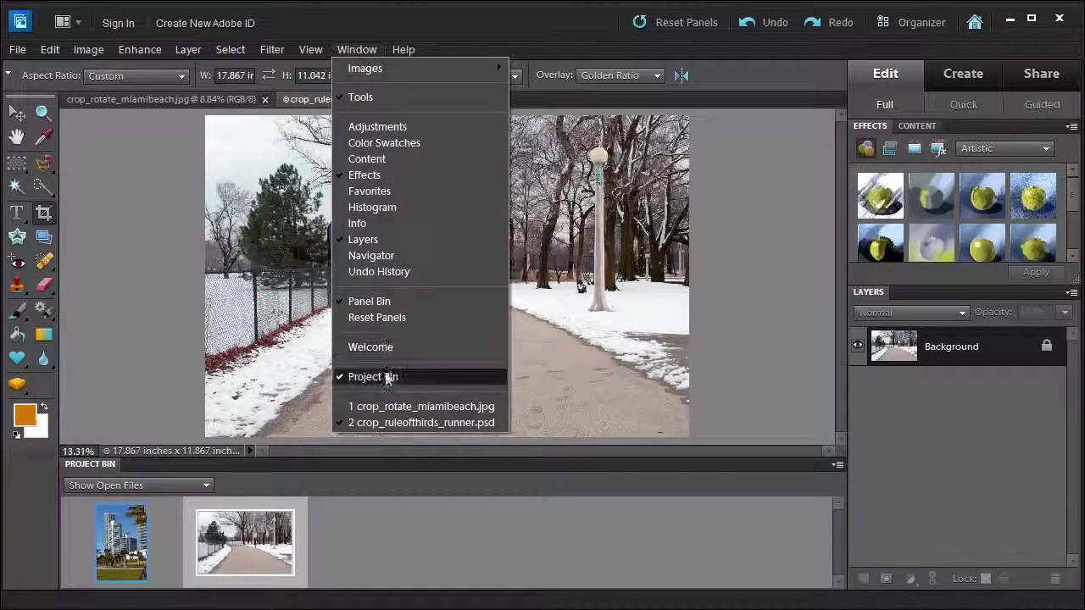
left_click(502, 13)
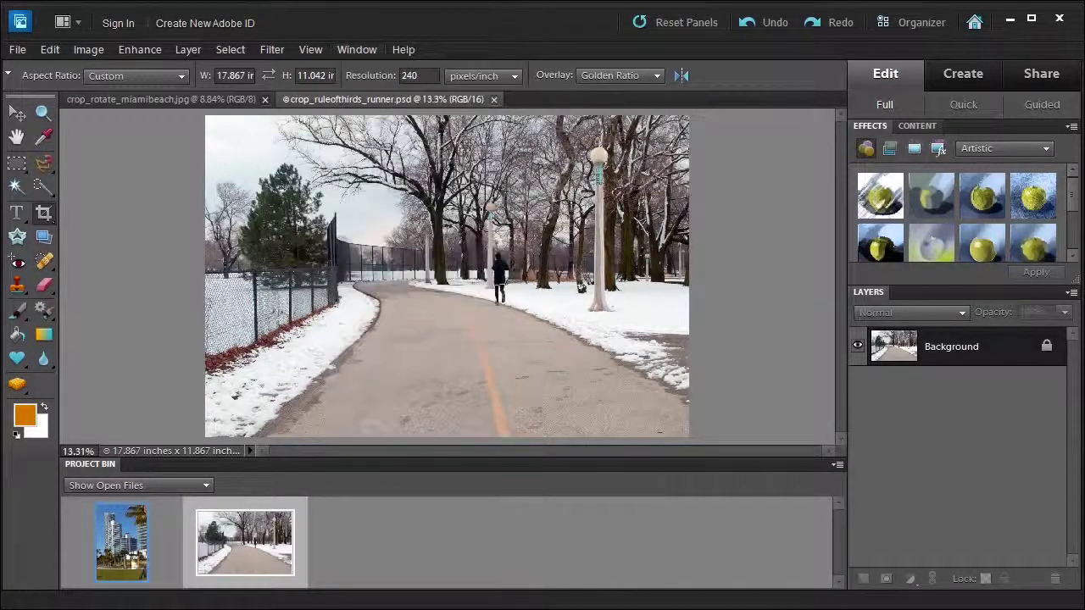
double_click(118, 560)
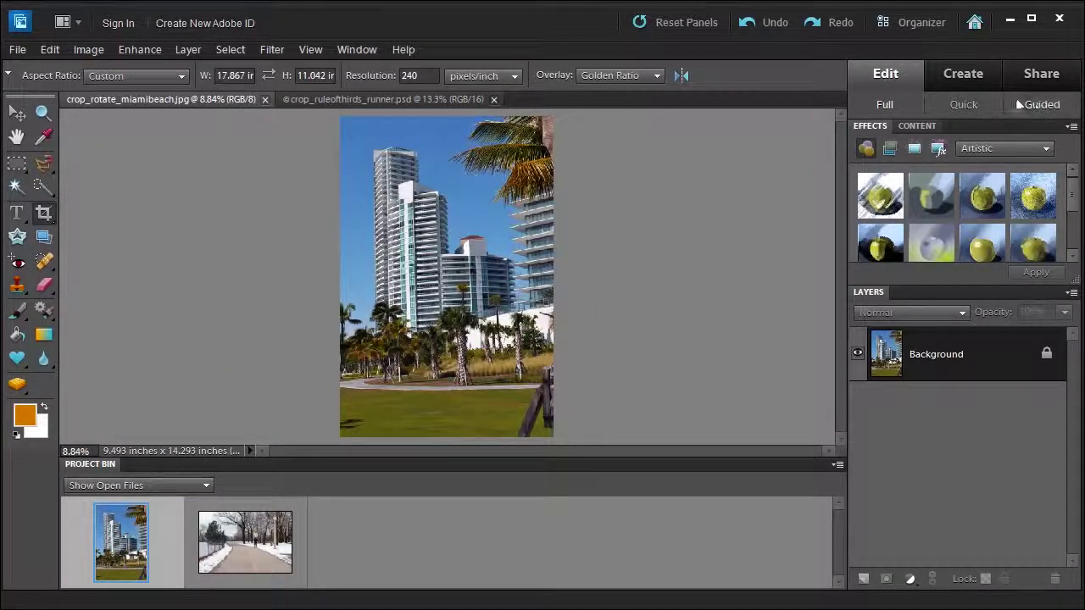
Switch to Guided editing, look through the available edits and open Rotate and/or Straighten Photo
left_click(1038, 104)
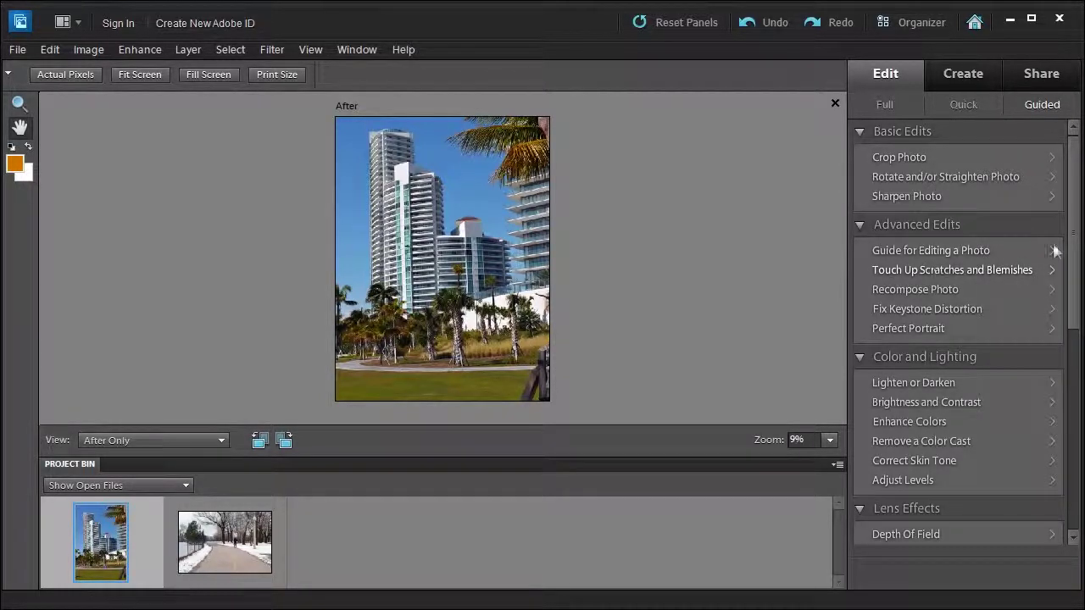
left_click_drag(1073, 238, 1071, 447)
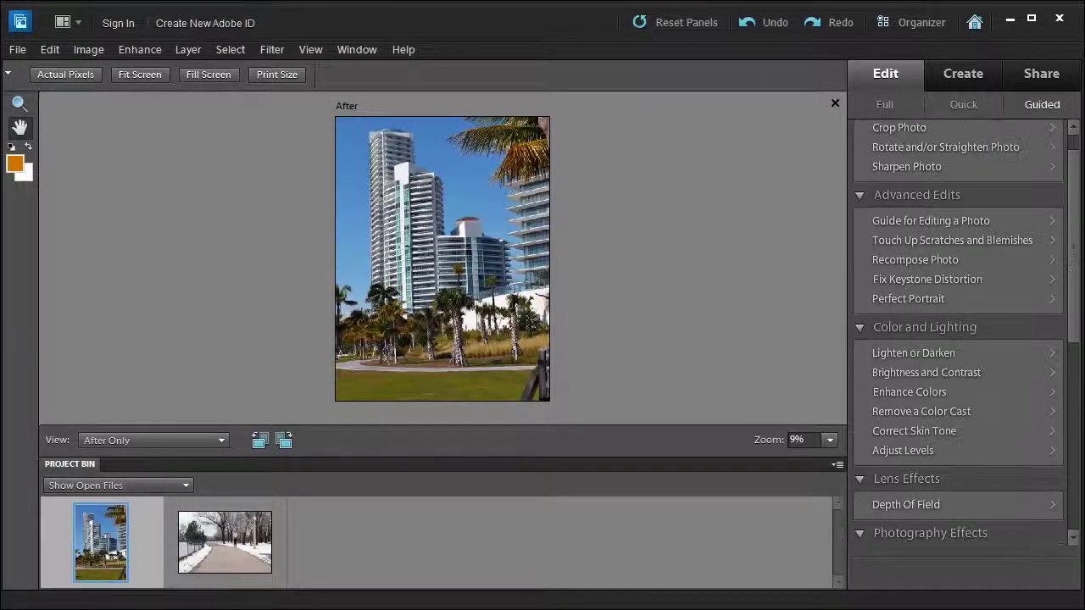
scroll(958, 331, "up", 1)
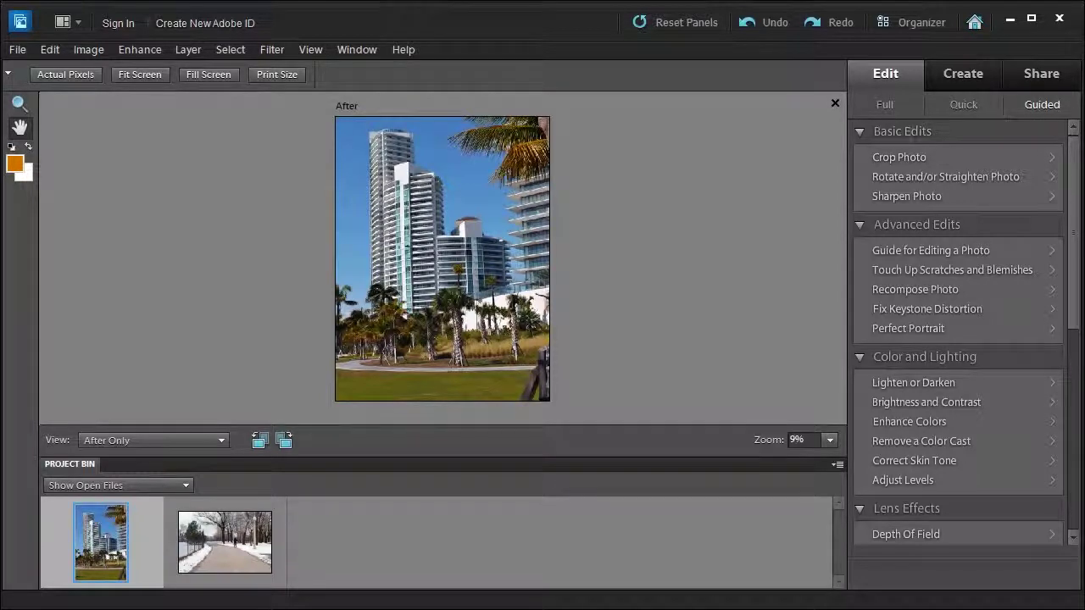
left_click(896, 178)
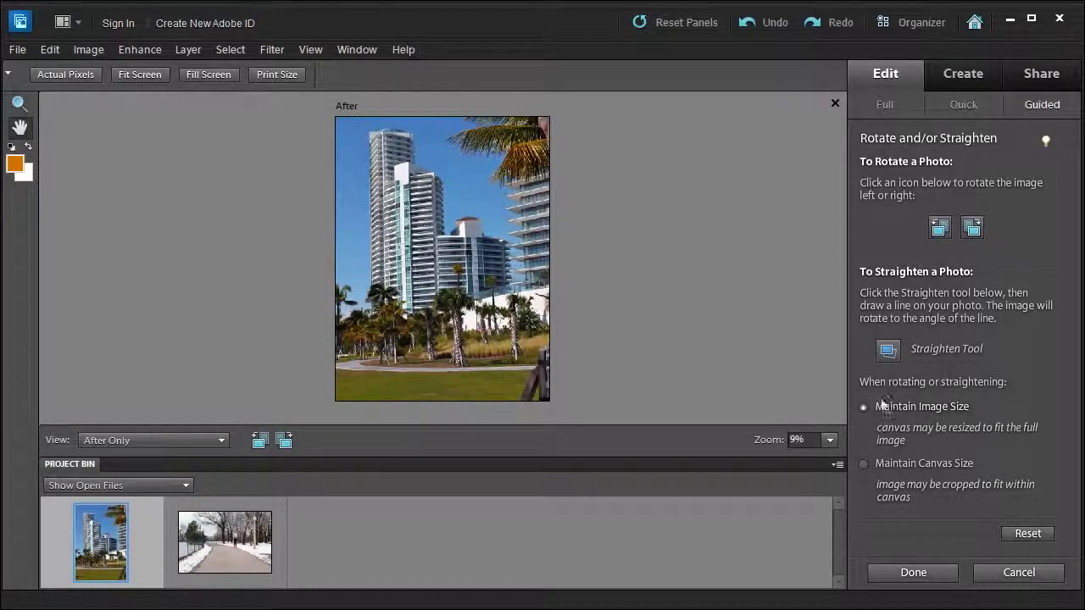
Try the Straighten tool with a slanted line above the tallest tower, and undo the resulting rotation
left_click(888, 351)
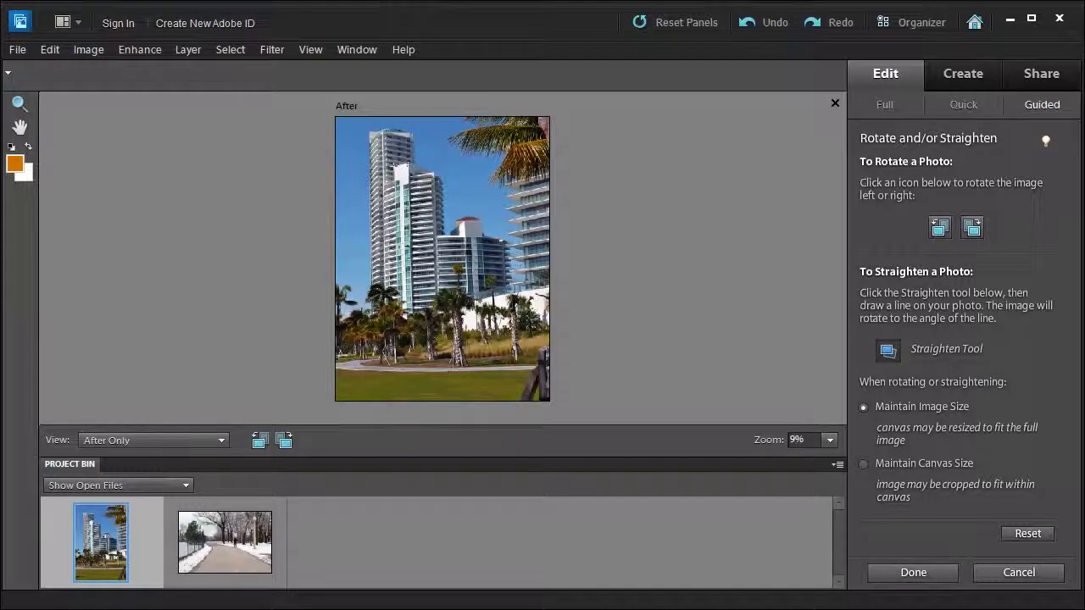
left_click_drag(398, 139, 458, 119)
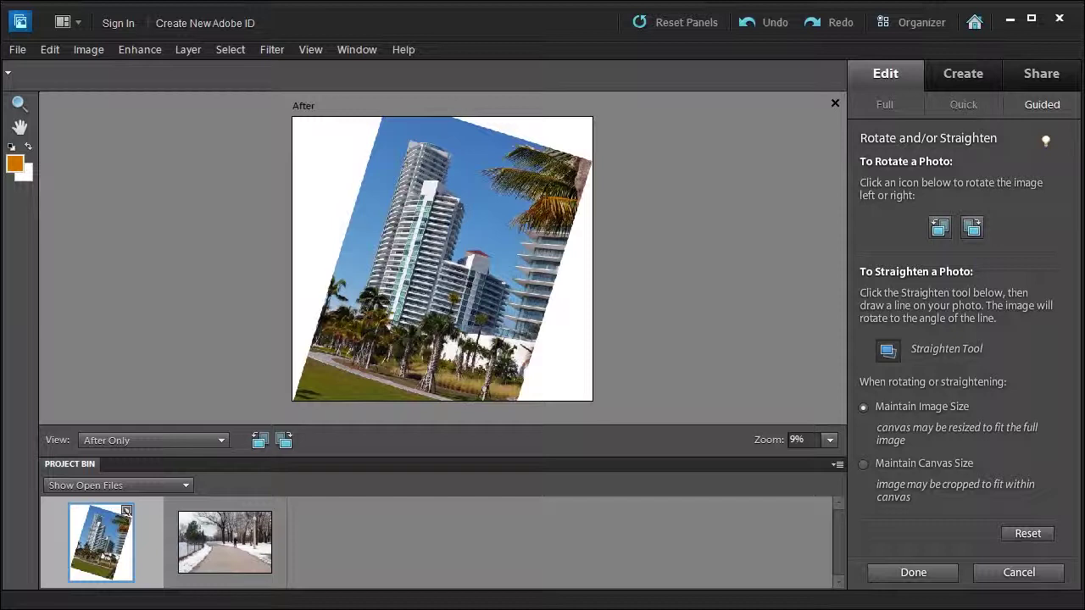
left_click(774, 21)
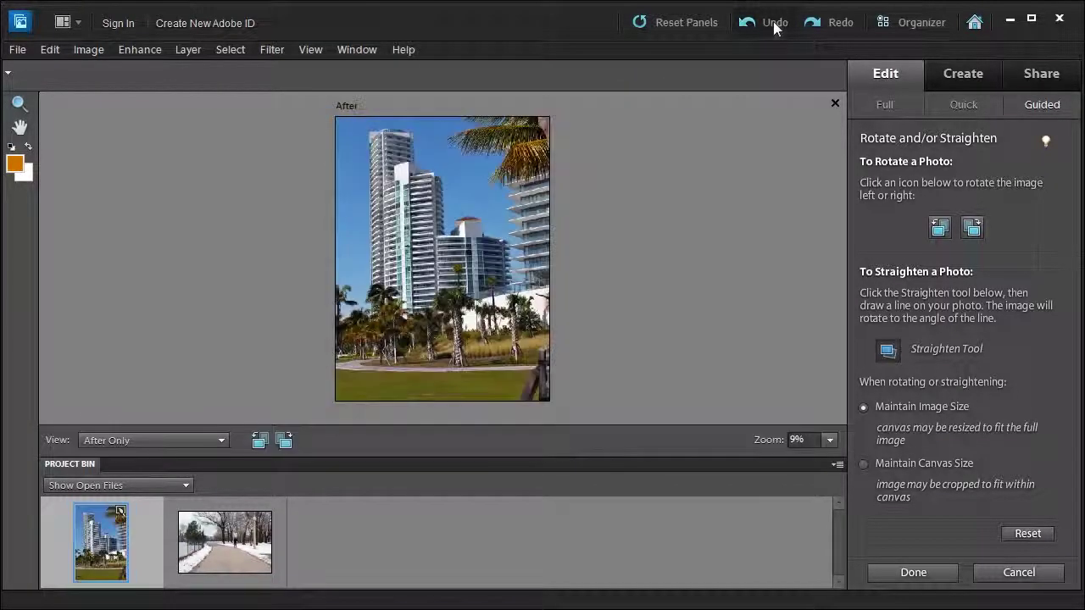
Straighten the photo along a balcony edge of the shorter round tower, viewed at 33%, with Maintain Image Size active
left_click(19, 105)
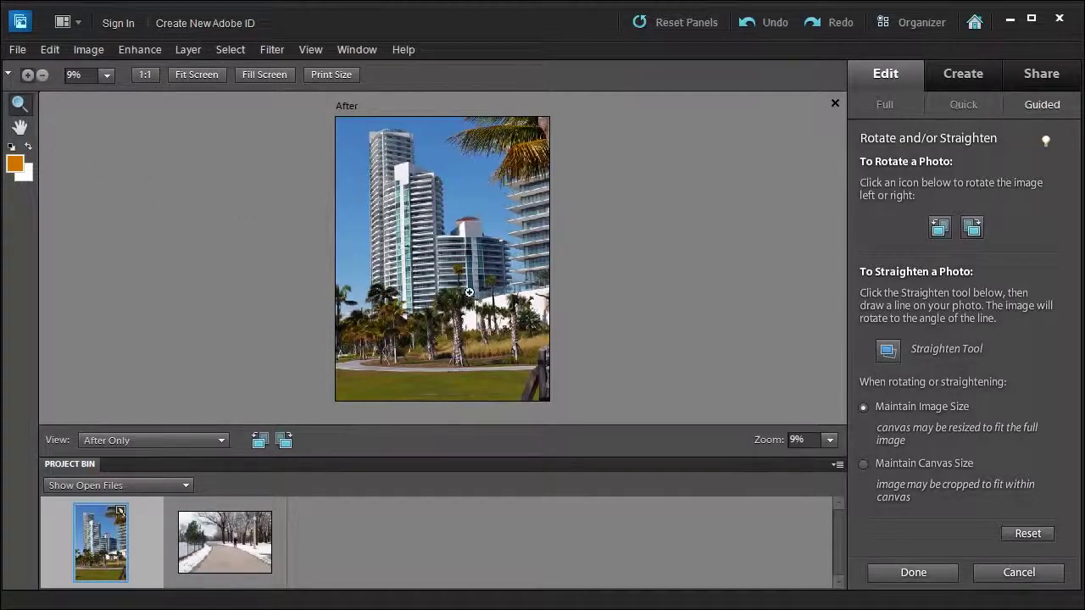
left_click(455, 269)
left_click(455, 269)
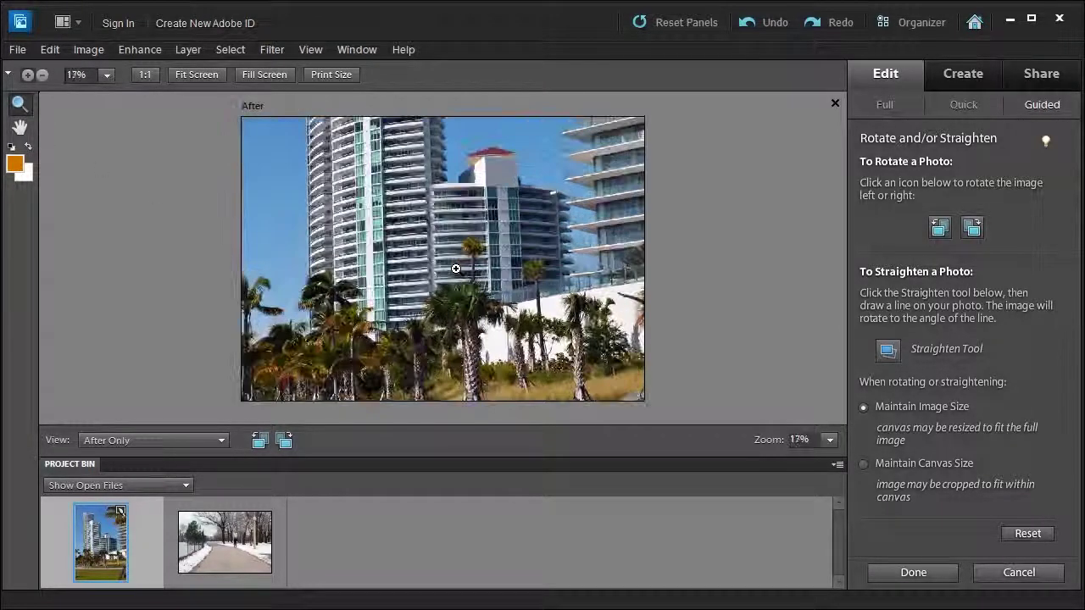
left_click(456, 269)
left_click(455, 269)
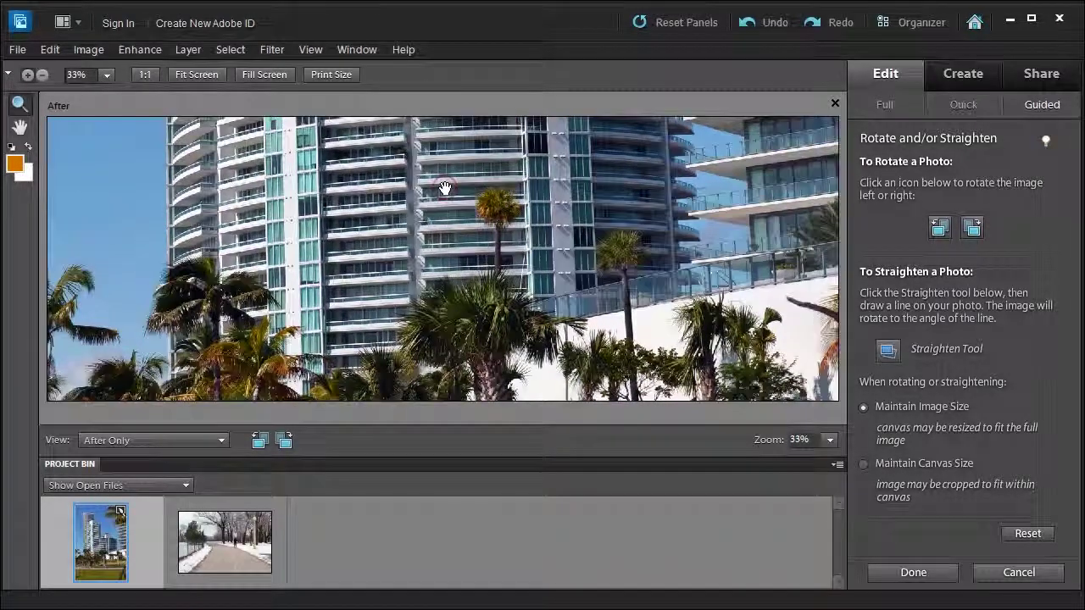
left_click_drag(446, 186, 450, 220)
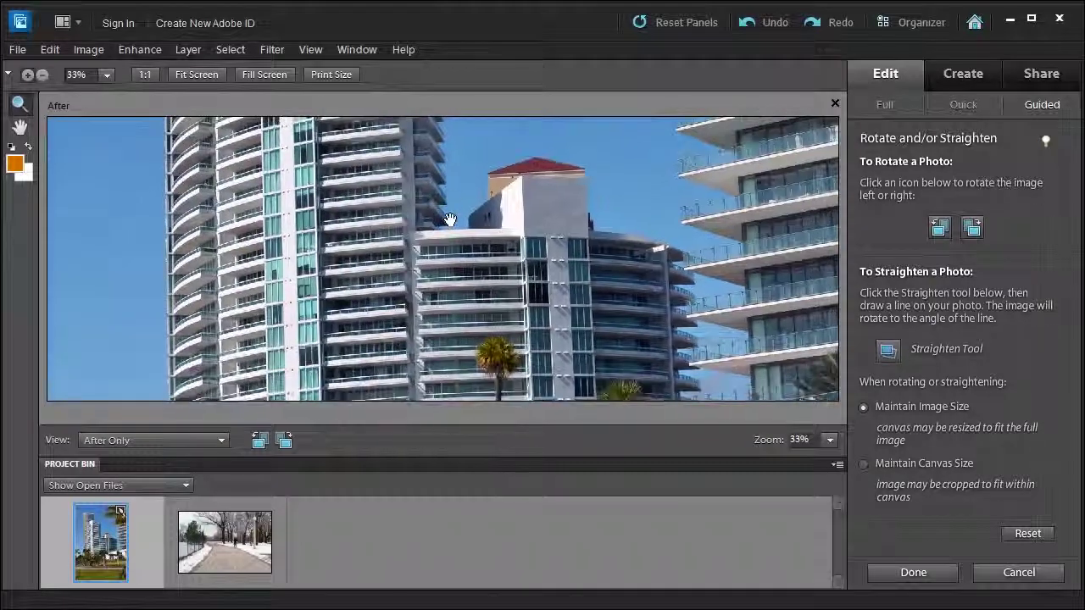
left_click(893, 355)
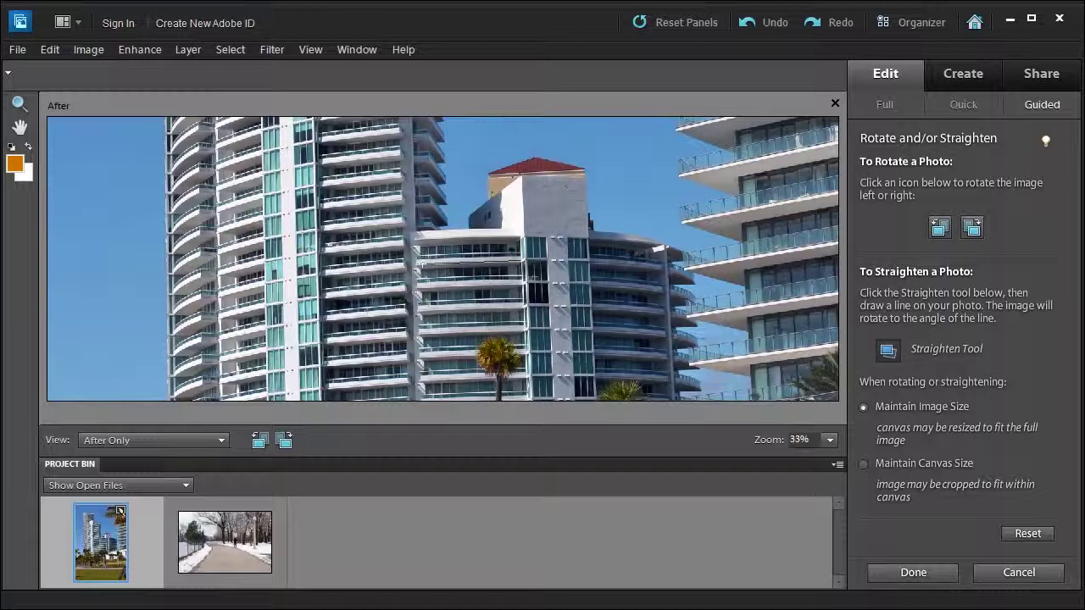
left_click_drag(422, 264, 422, 263)
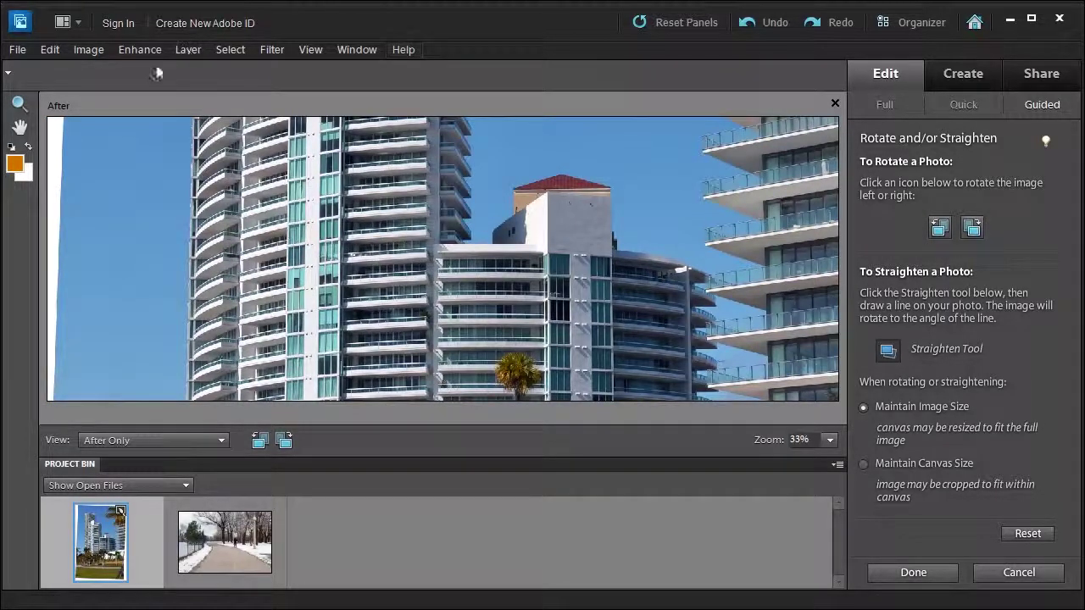
Fit the whole straightened photo in view and finish the Rotate and/or Straighten edit
left_click(19, 103)
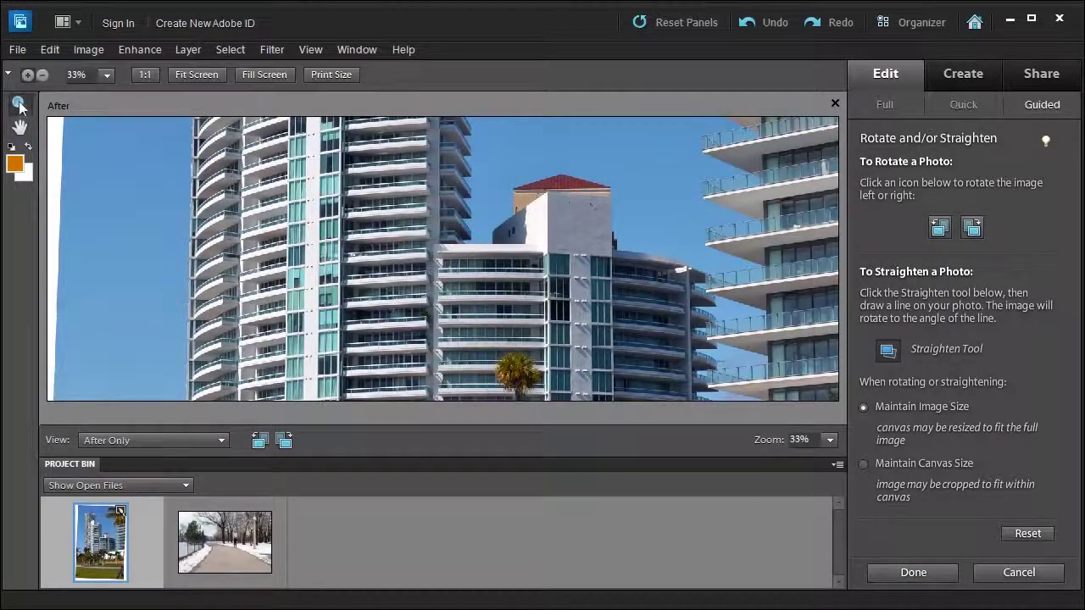
left_click(190, 74)
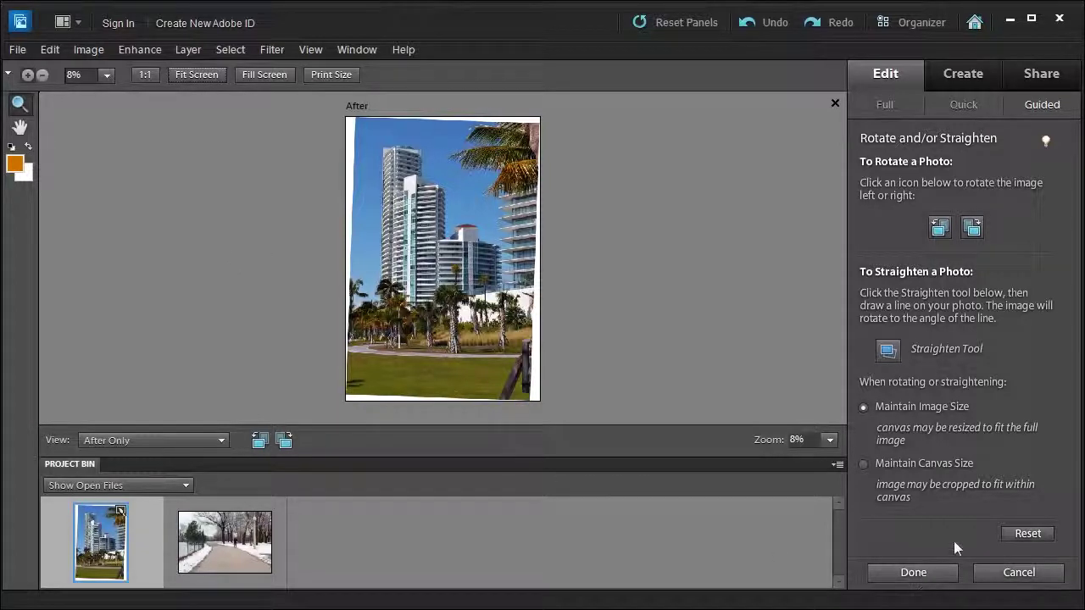
left_click(905, 574)
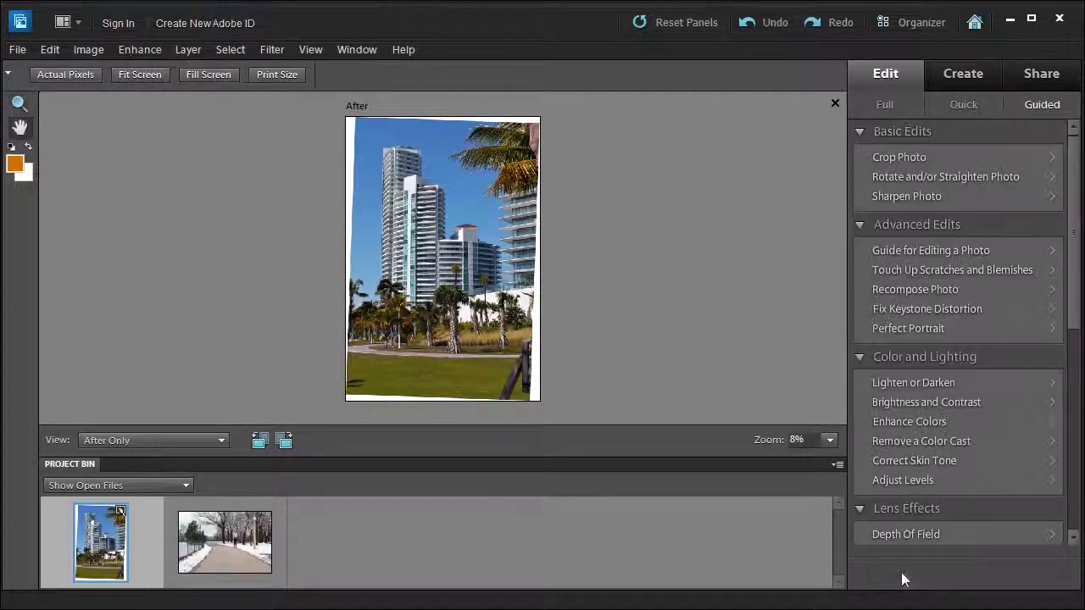
Start the guided Crop Photo edit and set the crop overlay to No Overlay
left_click(886, 157)
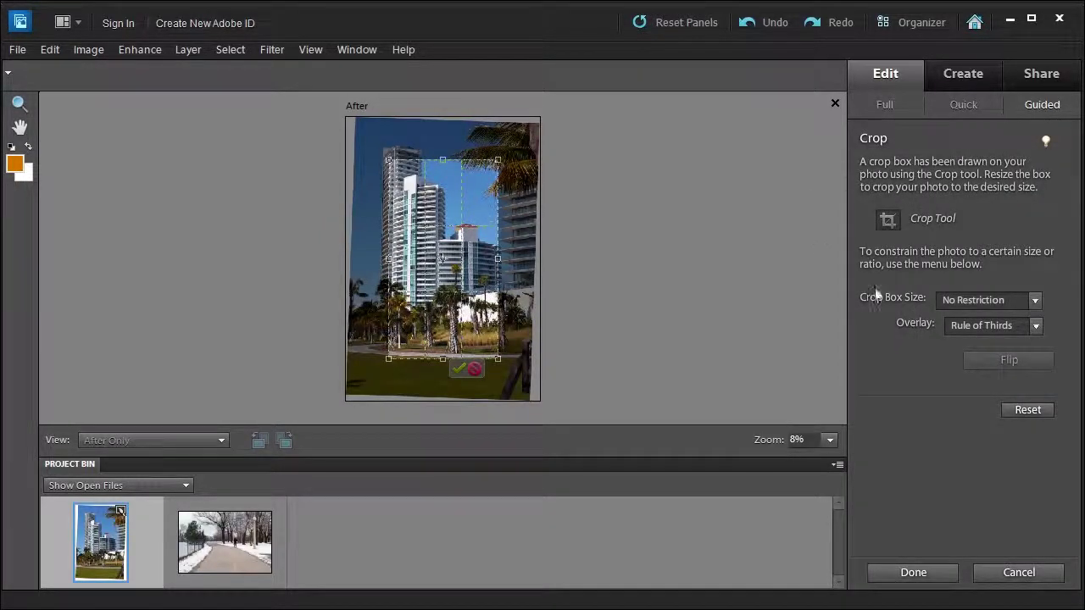
left_click(968, 326)
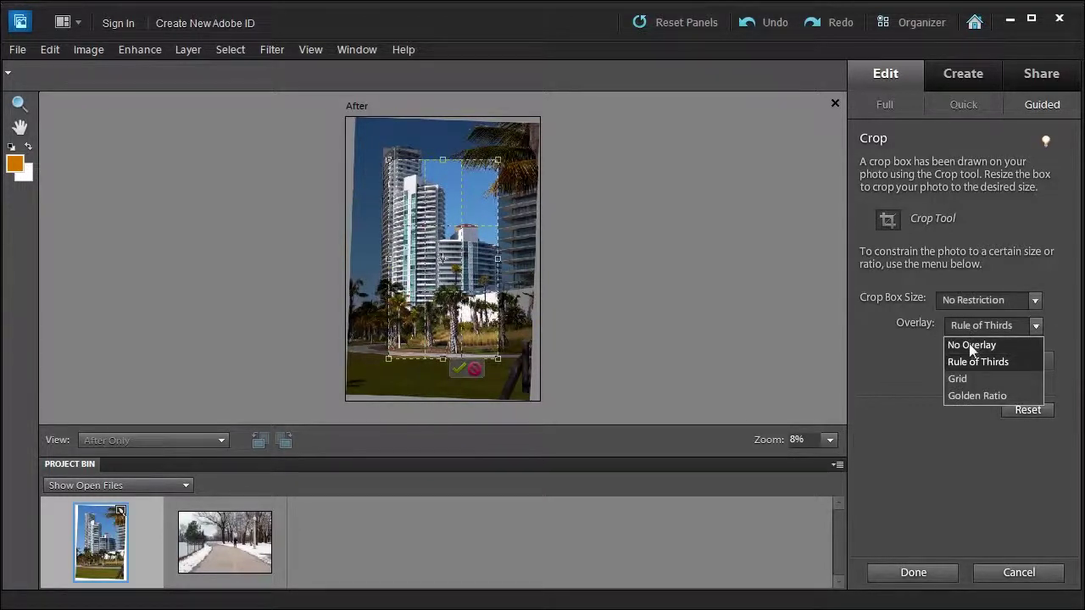
left_click(971, 345)
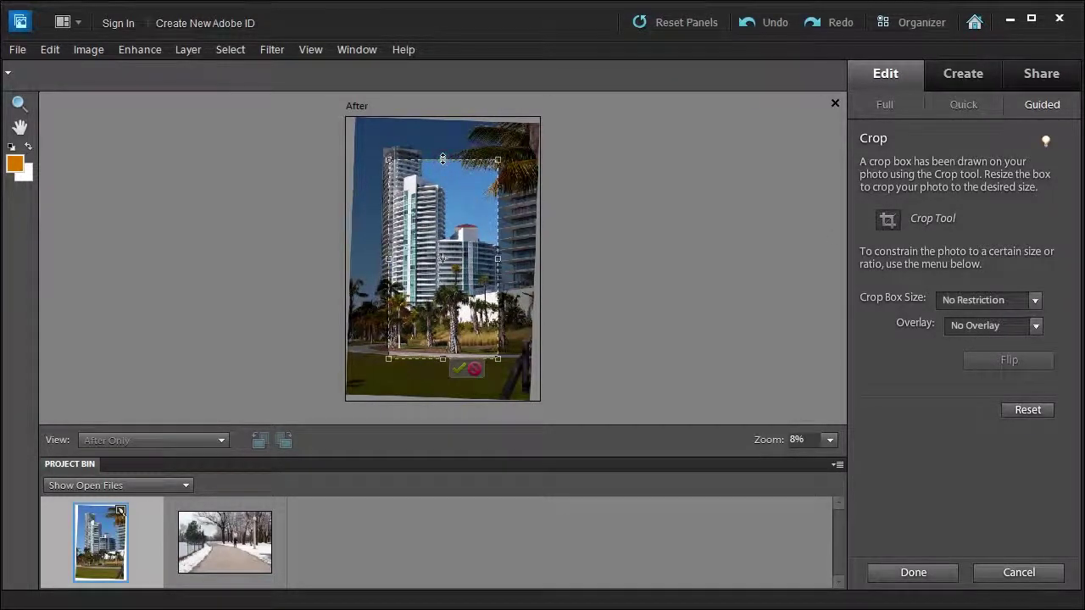
Crop the Miami Beach photo to a box enclosing the towers, palms and lawn without white edges, and finish the Crop edit
left_click_drag(442, 159, 442, 133)
left_click_drag(389, 245, 365, 245)
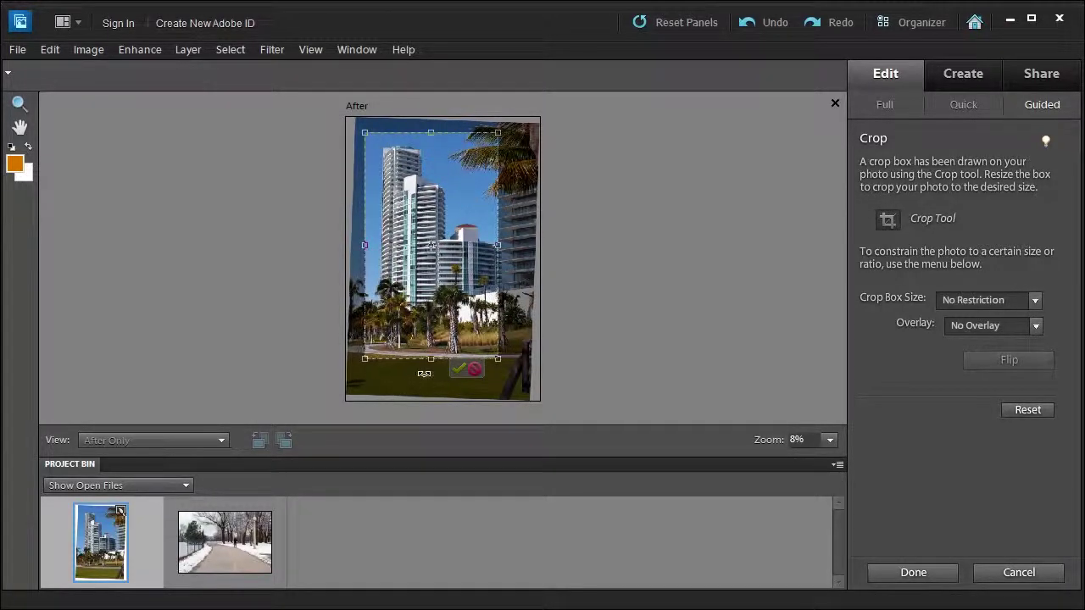
left_click_drag(431, 359, 431, 384)
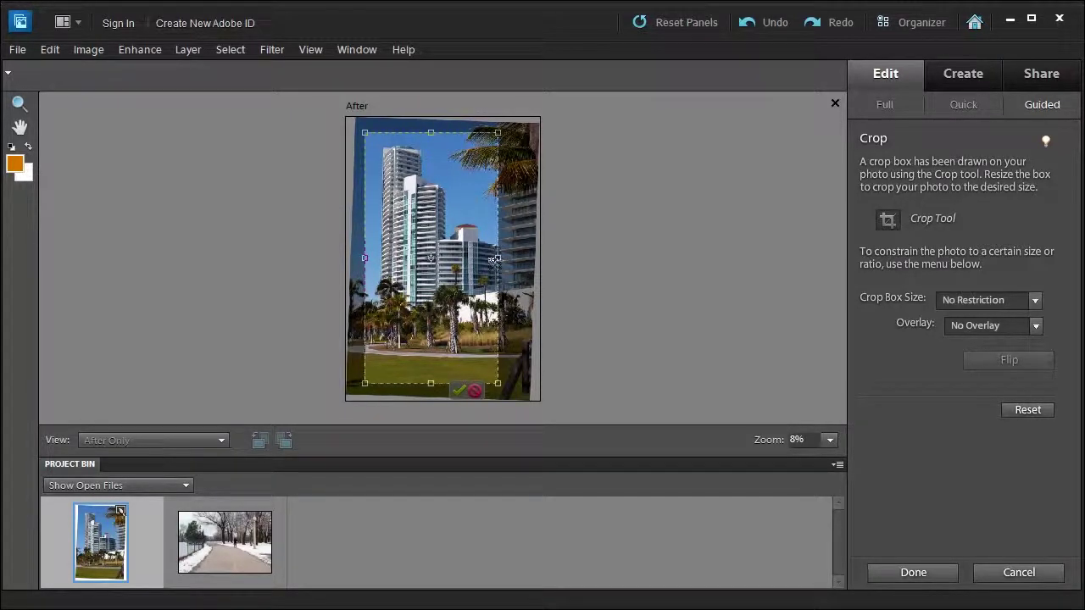
left_click_drag(366, 254, 360, 257)
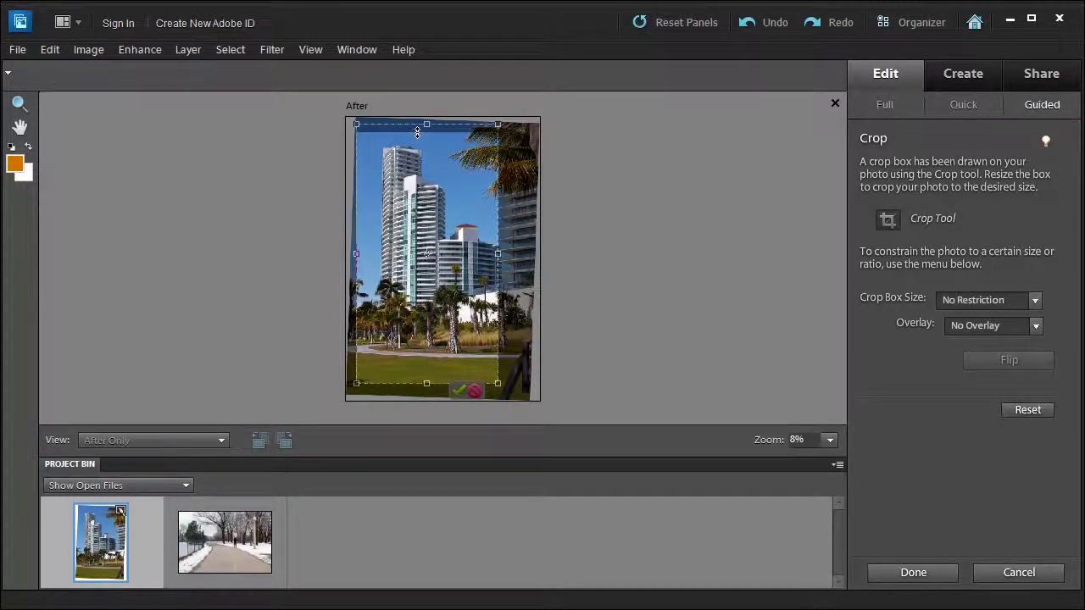
left_click_drag(423, 132, 417, 124)
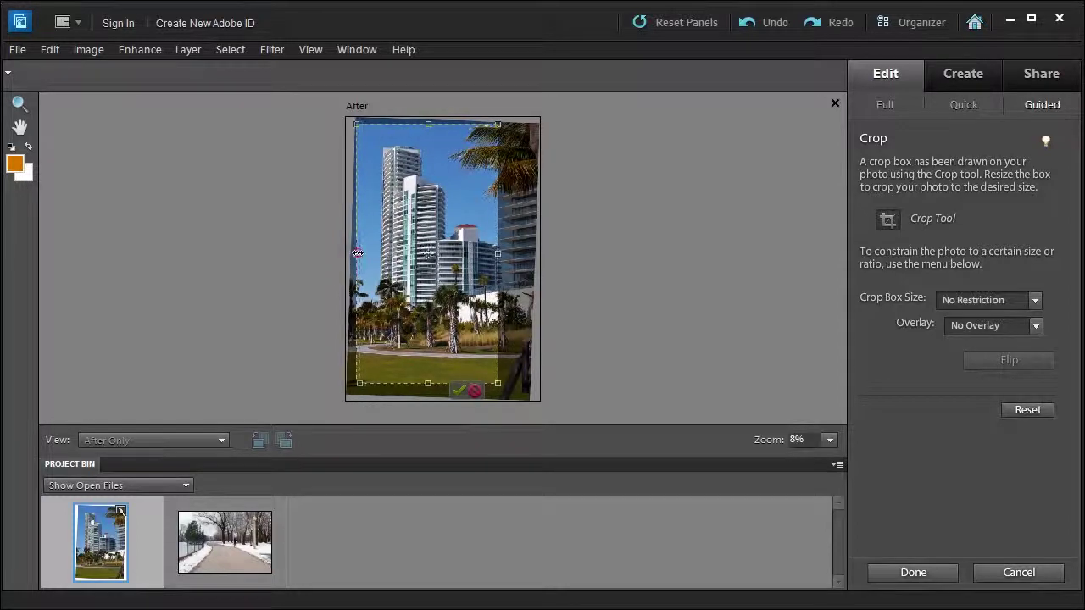
left_click_drag(358, 258, 365, 264)
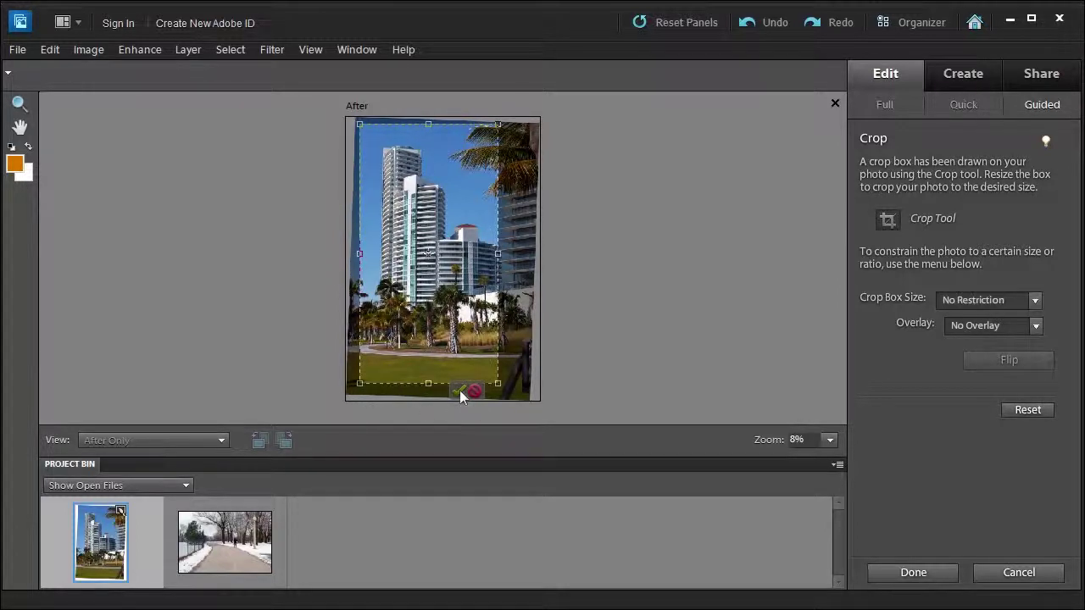
left_click(460, 393)
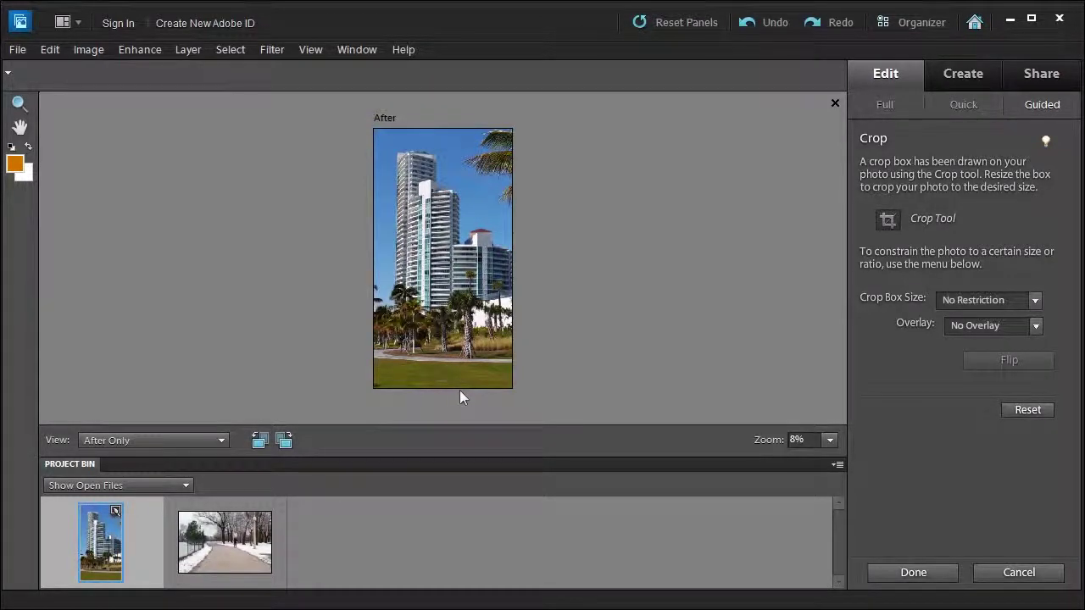
left_click(914, 573)
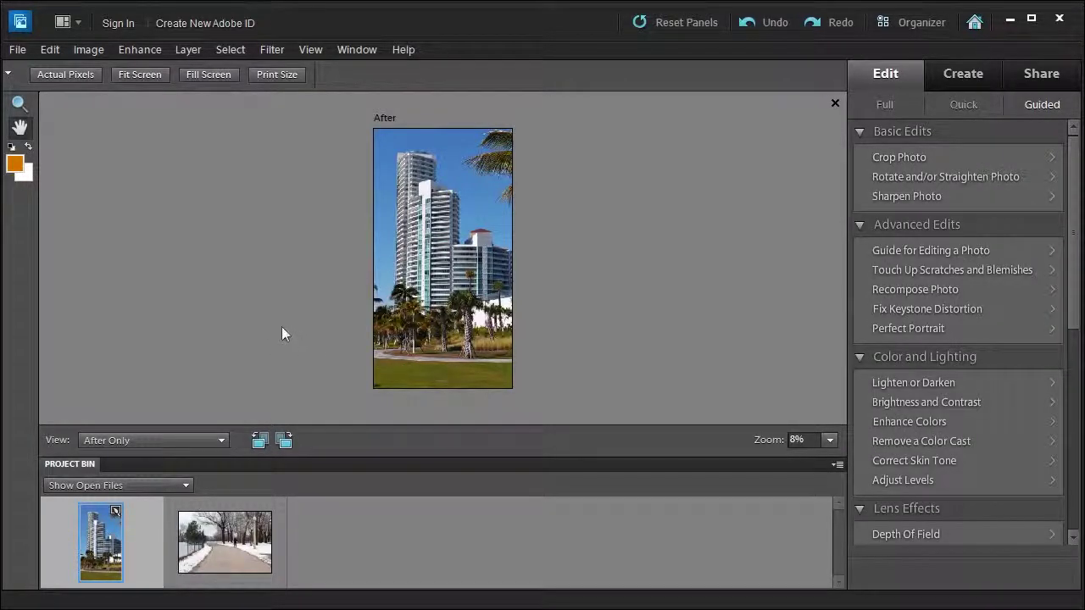
Compare the original and the edited Miami Beach photo in Before & After - Horizontal view, and return to After Only
left_click(15, 49)
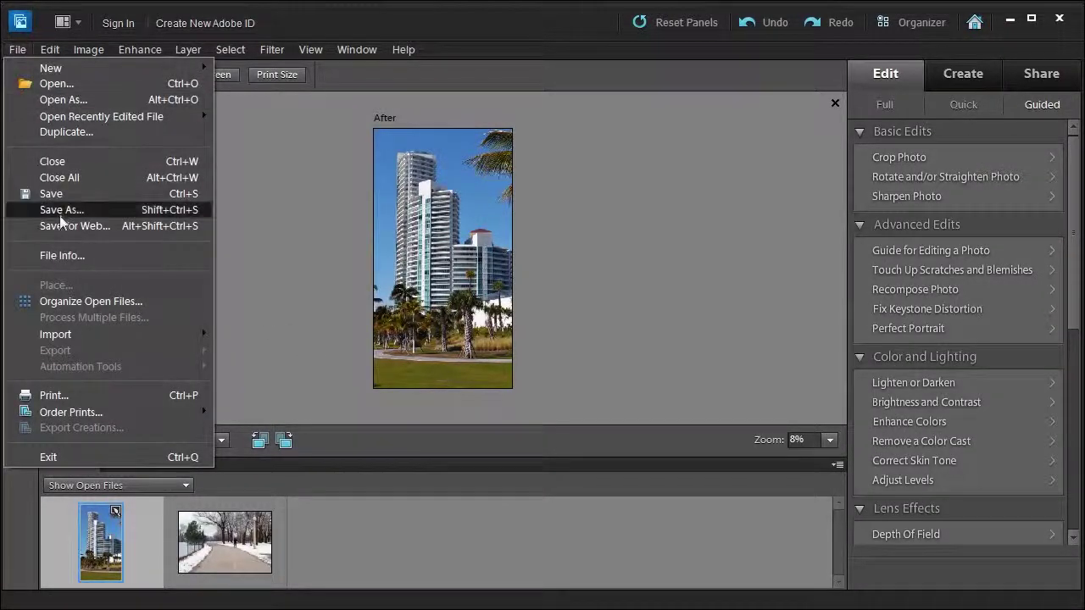
left_click(298, 138)
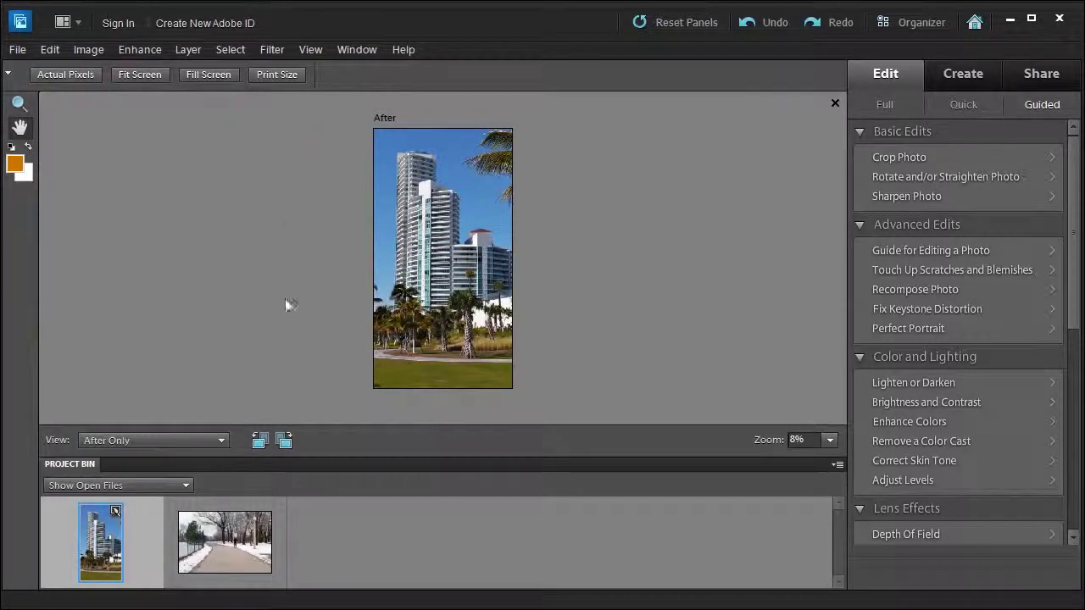
left_click(146, 441)
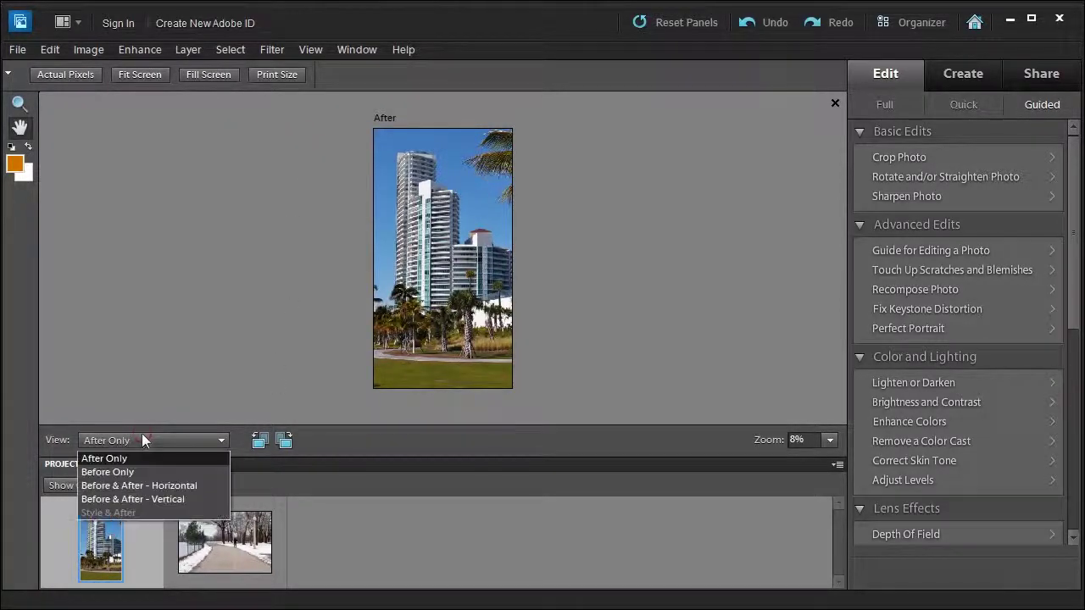
left_click(134, 486)
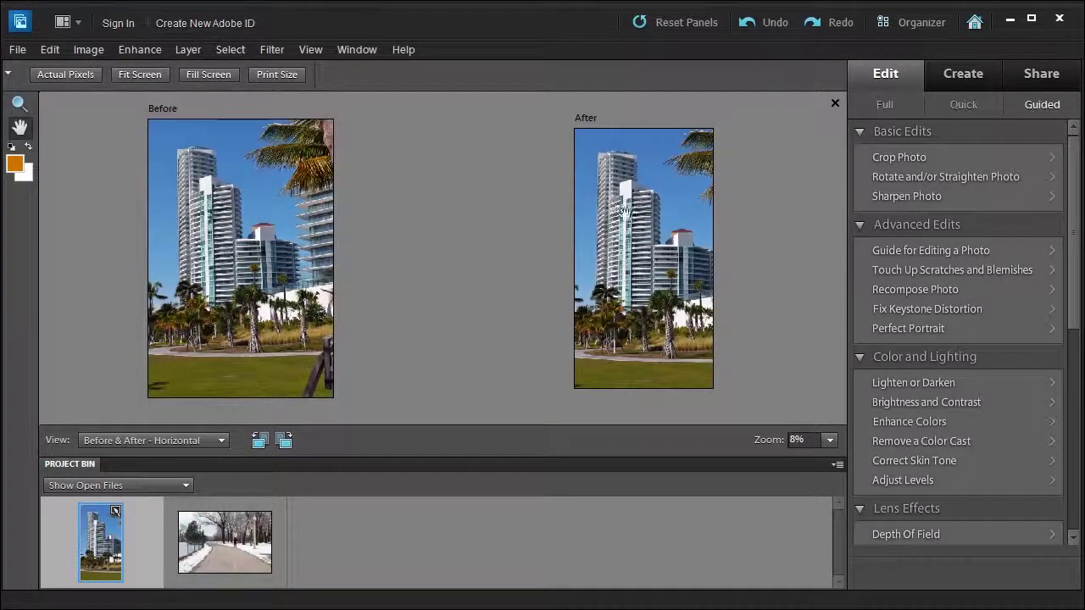
left_click(121, 438)
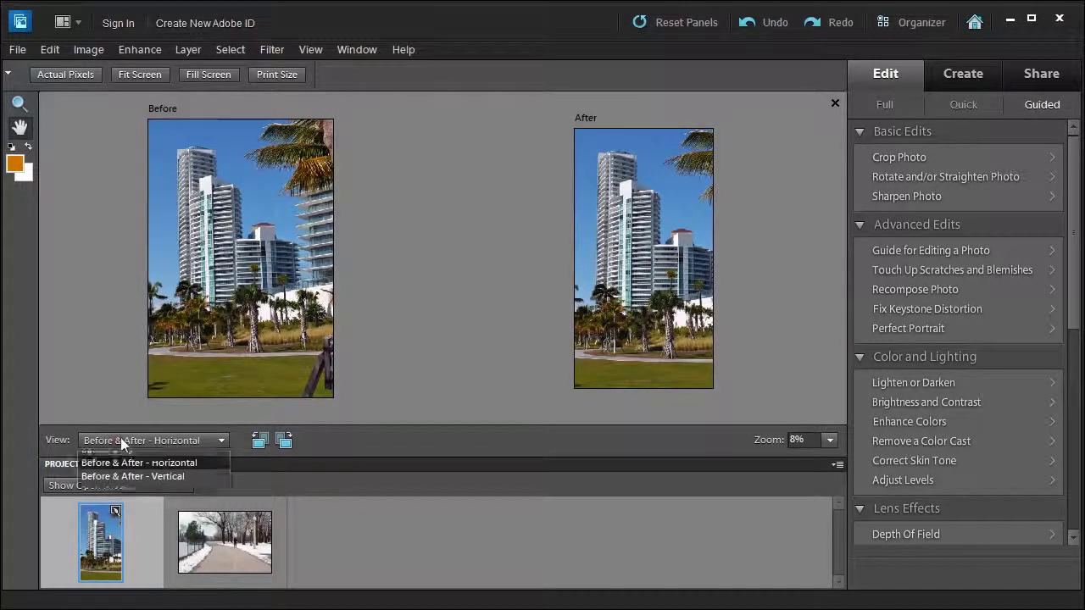
left_click(108, 459)
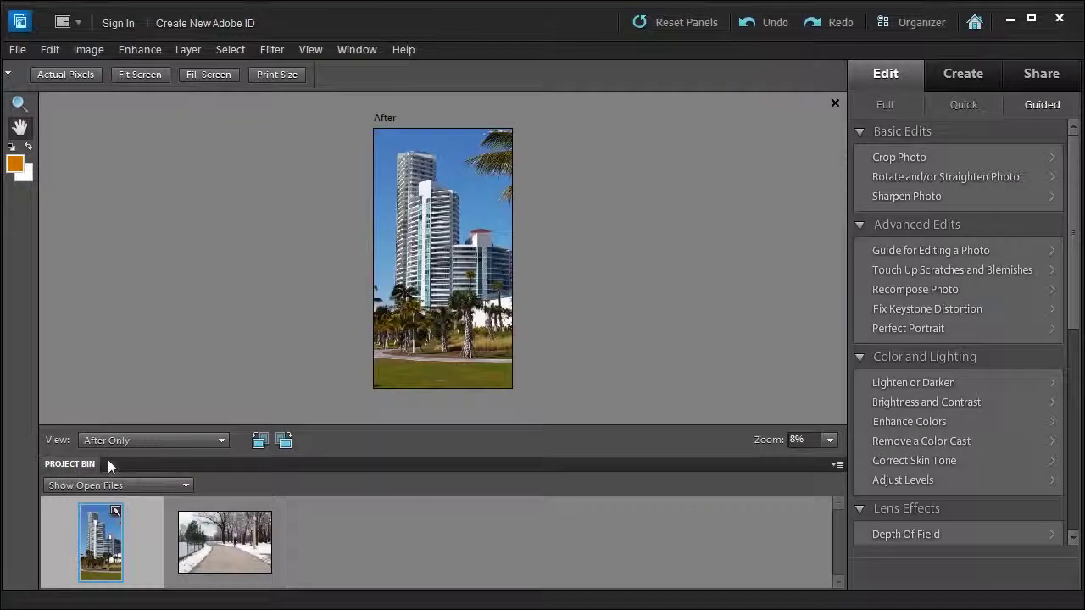
Switch to the snowy park path photo and start the guided Crop Photo edit
left_click(227, 552)
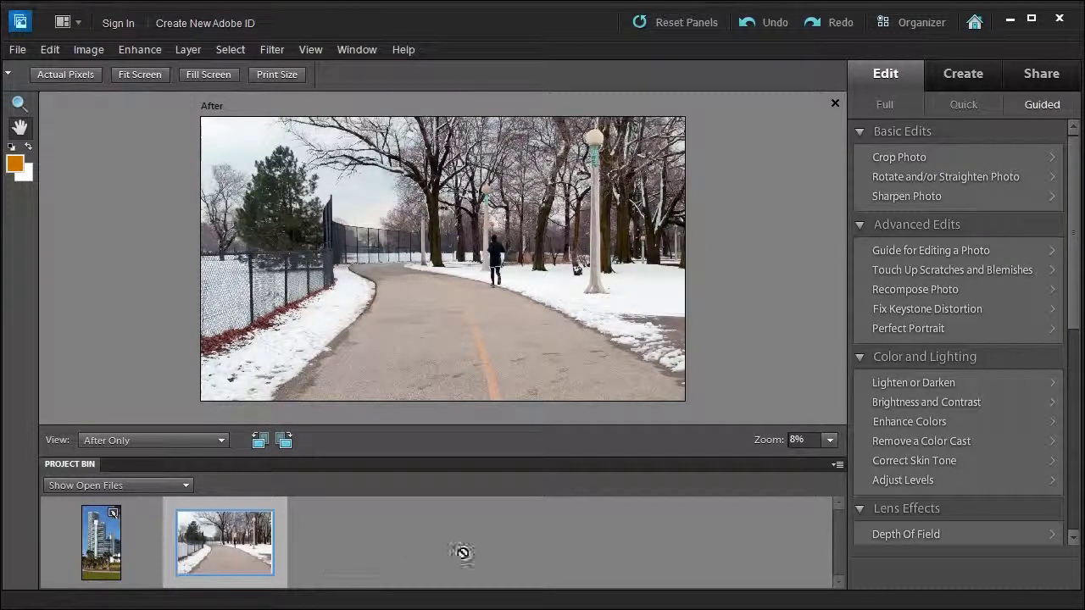
left_click(901, 157)
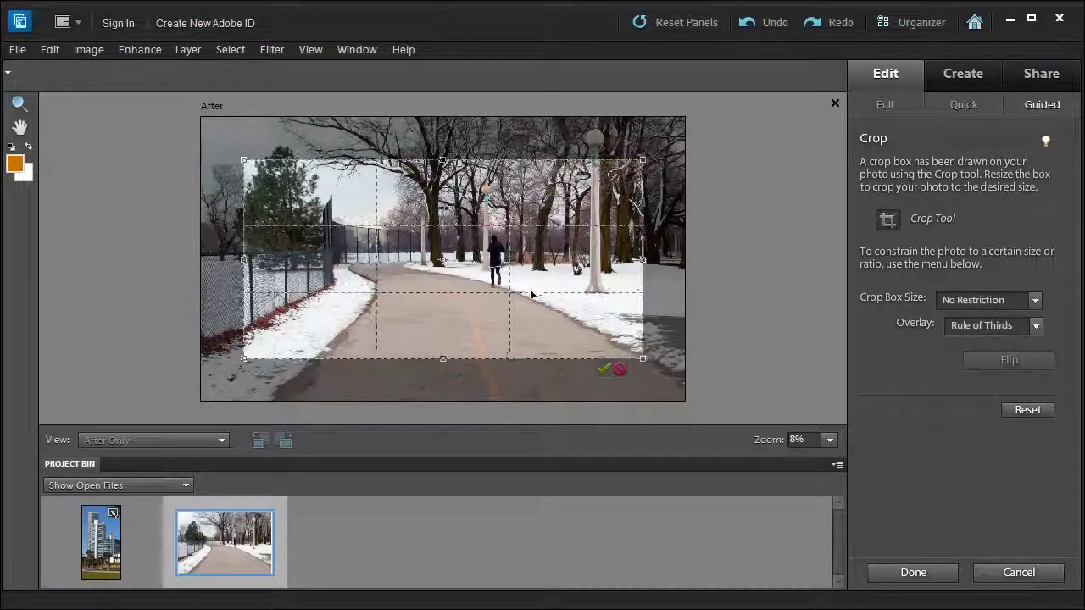
Crop the snowy path photo with the runner on the lower-right Rule of Thirds intersection of the default-size crop box
left_click_drag(547, 298, 533, 285)
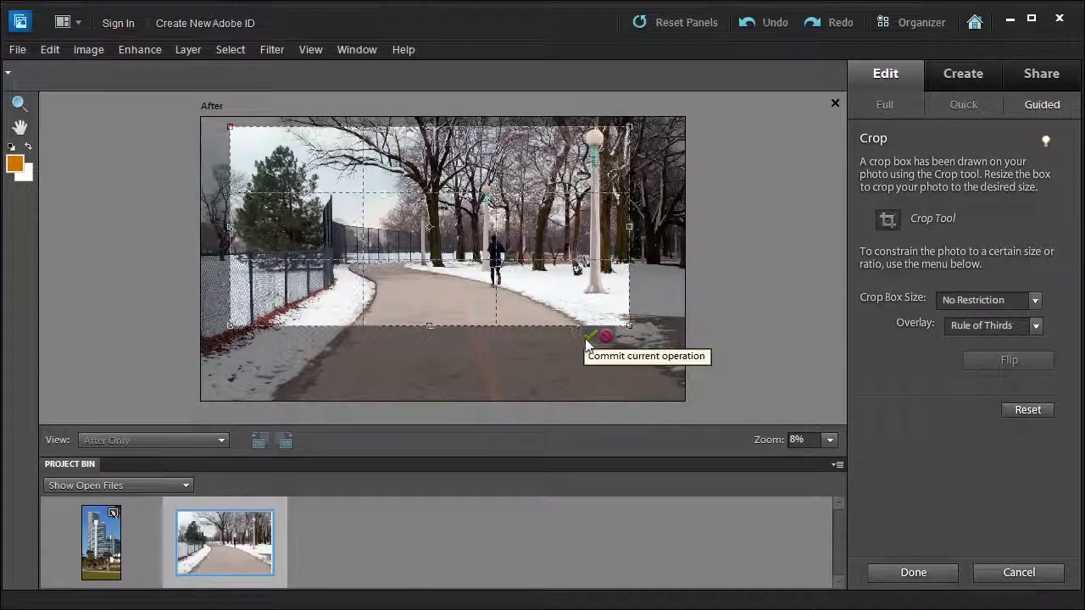
left_click(591, 338)
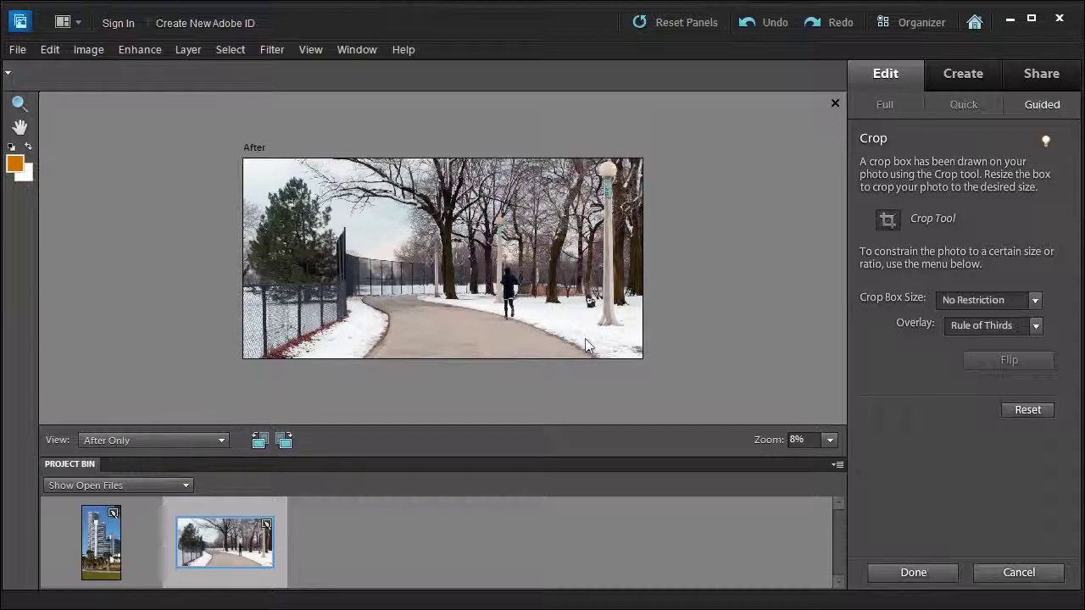
Compare the uncropped and cropped path photo in Before & After - Horizontal view, and return to After Only
left_click(126, 441)
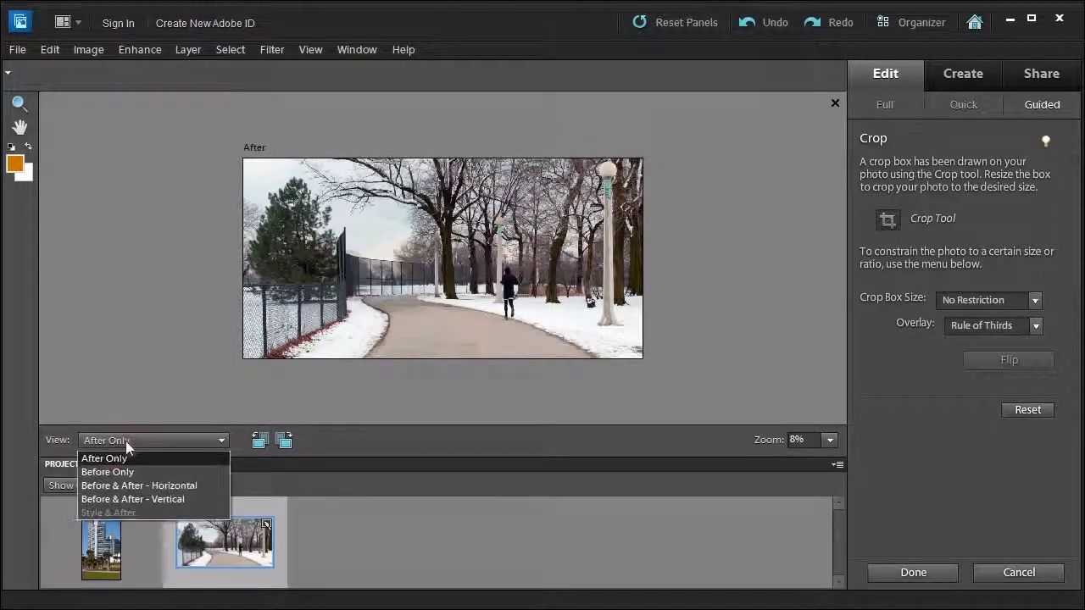
left_click(121, 486)
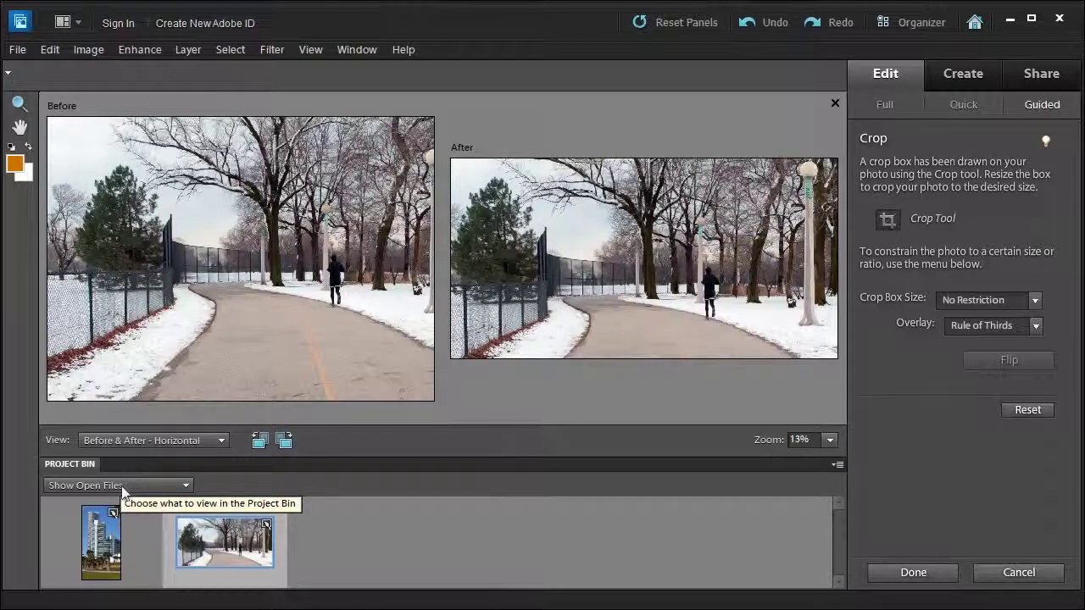
left_click(128, 438)
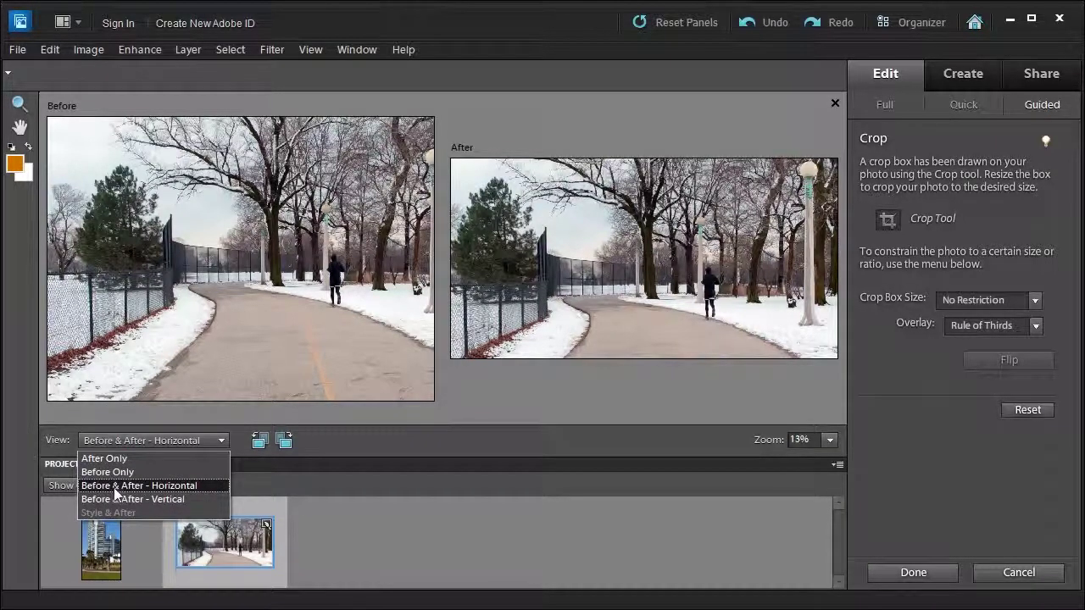
left_click(115, 459)
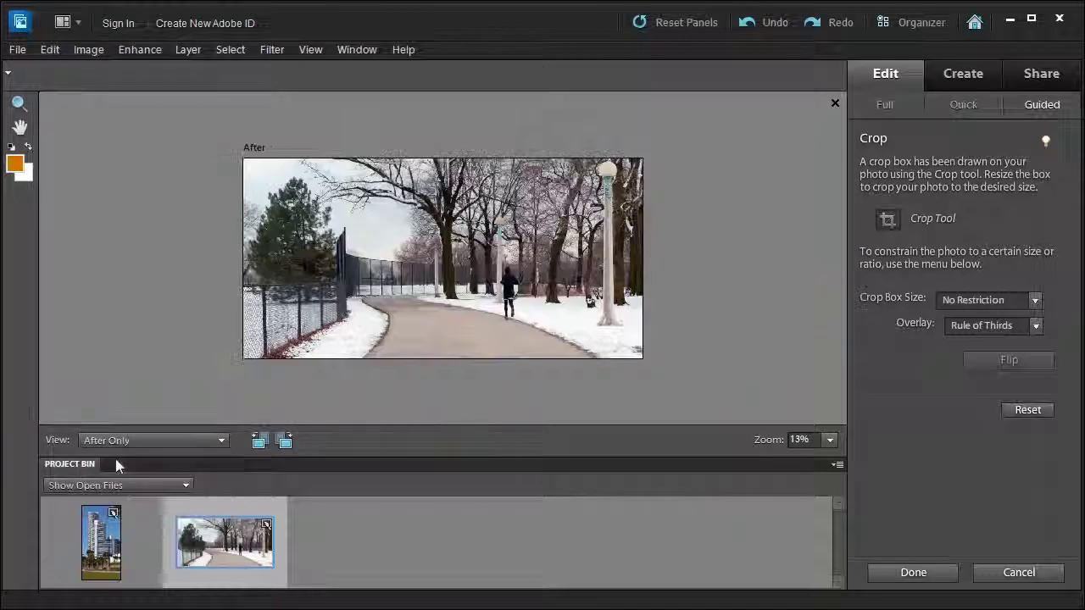
Reset the crop box, discard the new box, and undo the crop of the snowy path photo
left_click(1038, 409)
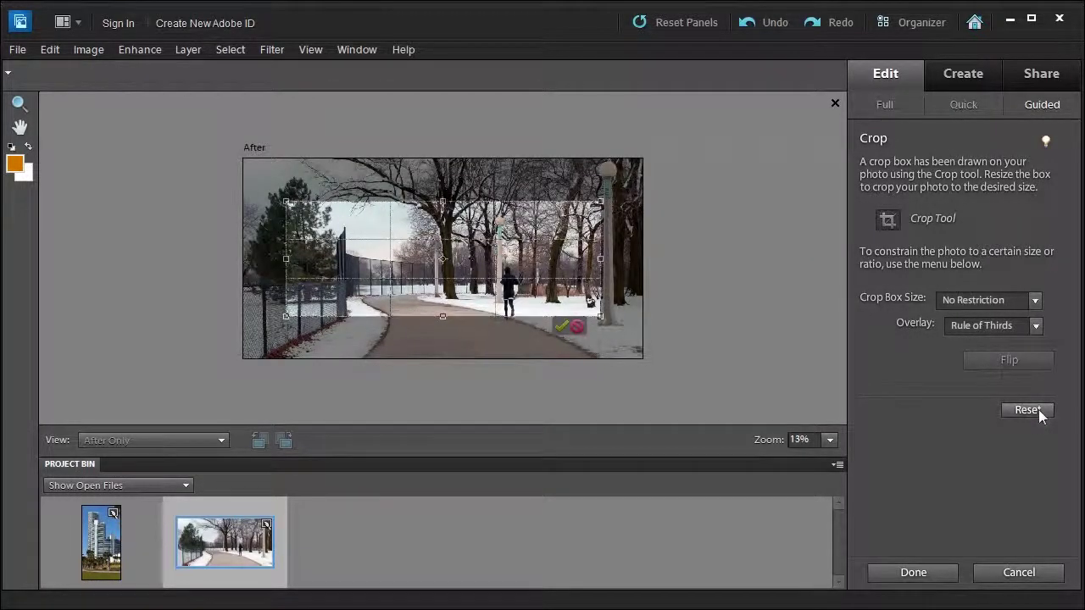
left_click(577, 329)
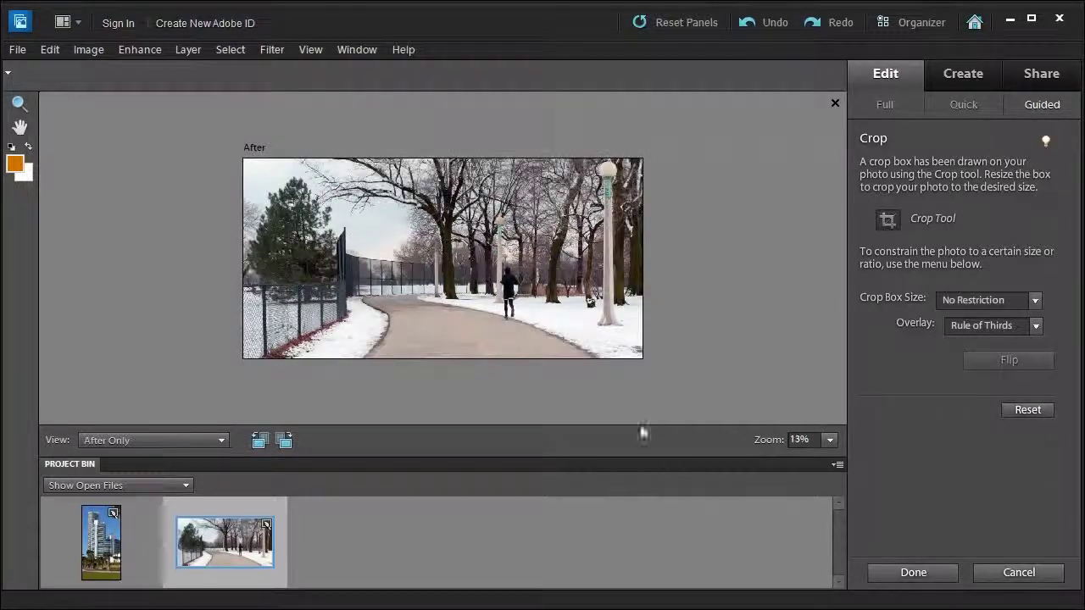
left_click(752, 25)
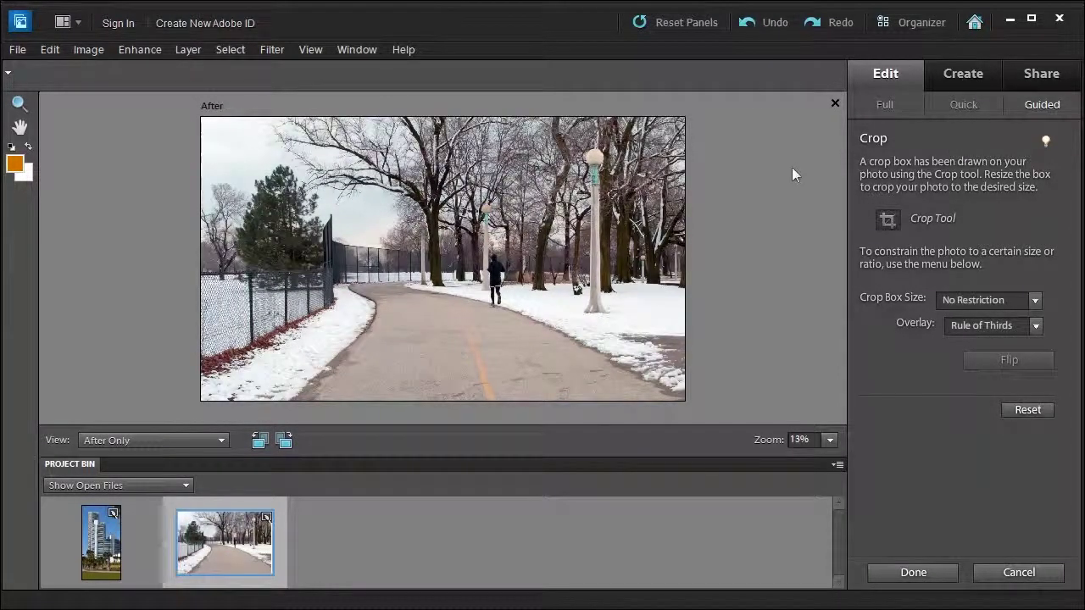
Try a 5 x 7 in crop with the Golden Ratio overlay centred on the runner, and undo that crop
left_click(1001, 300)
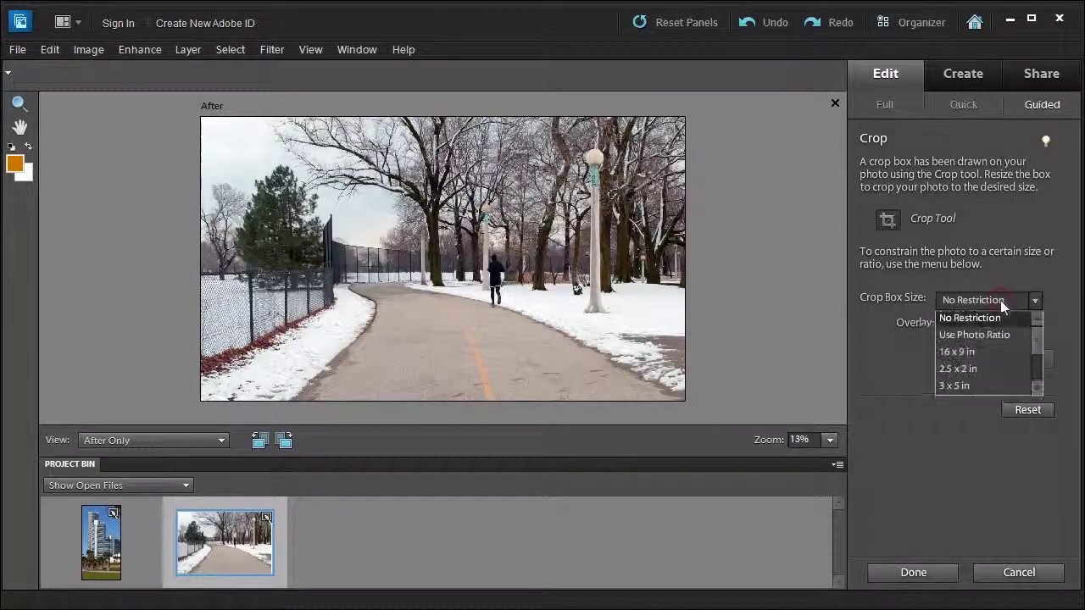
left_click(1038, 389)
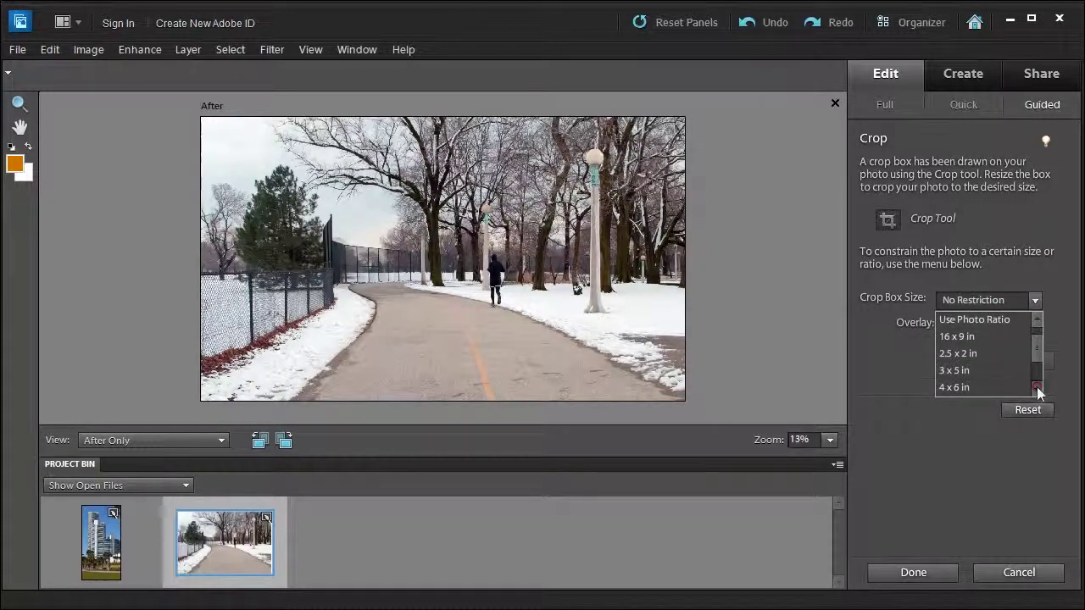
left_click(1038, 389)
left_click(1038, 389)
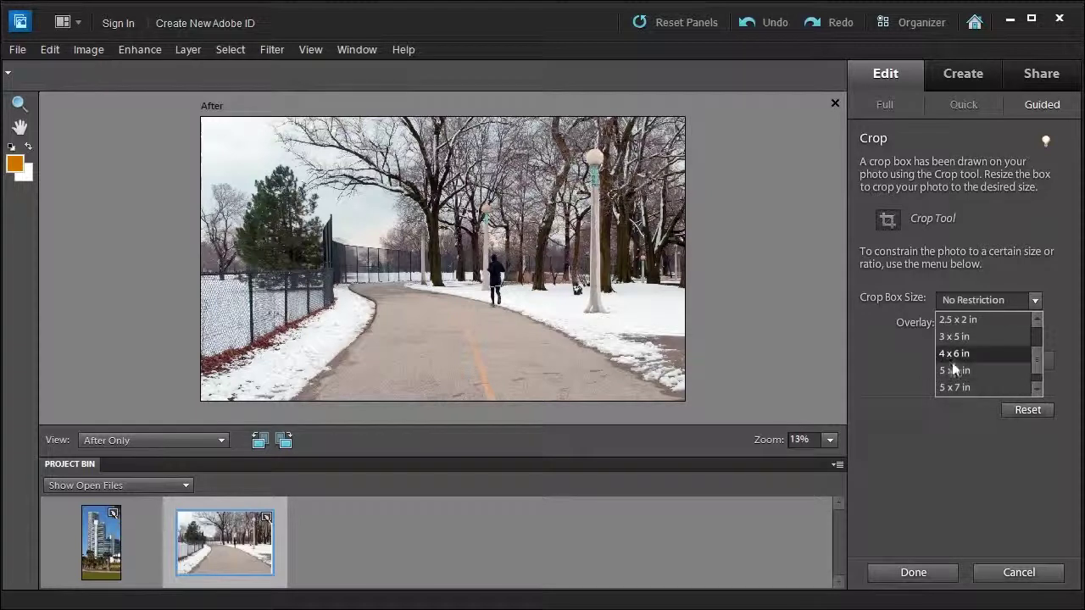
left_click(961, 387)
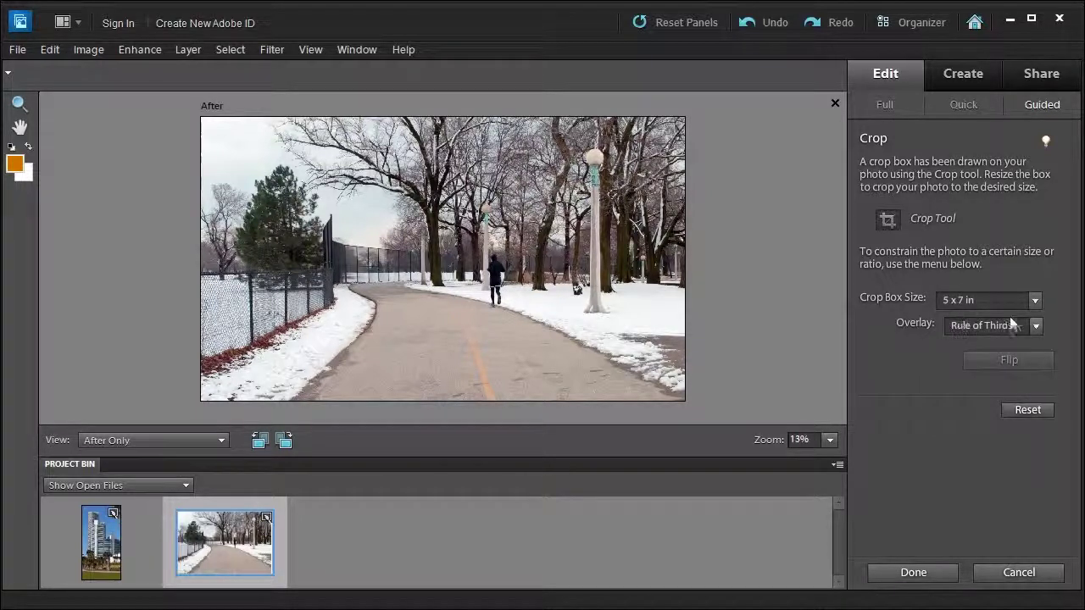
left_click(1035, 327)
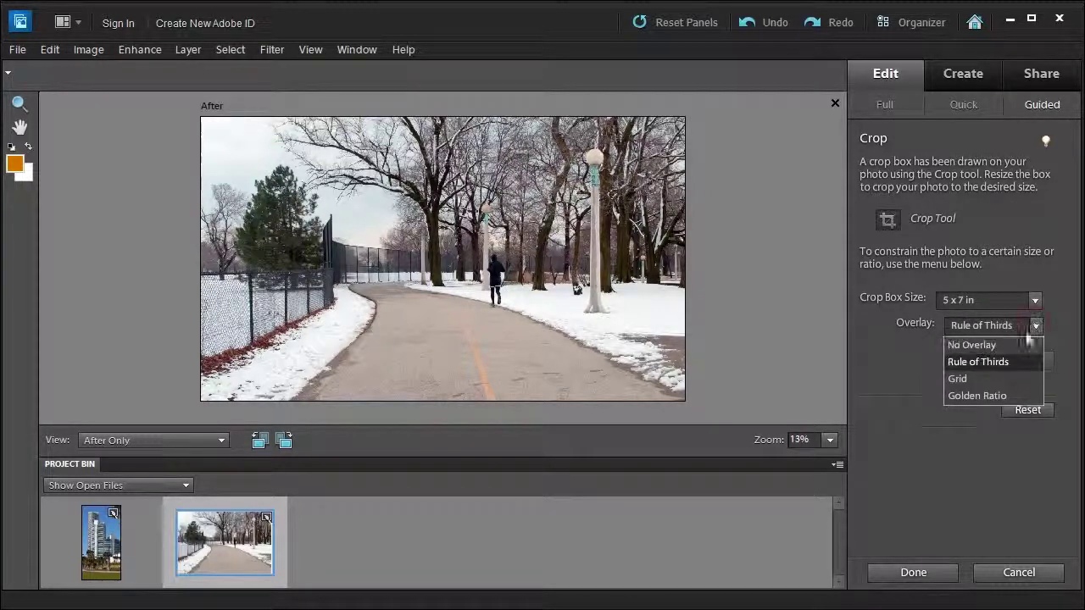
left_click(978, 396)
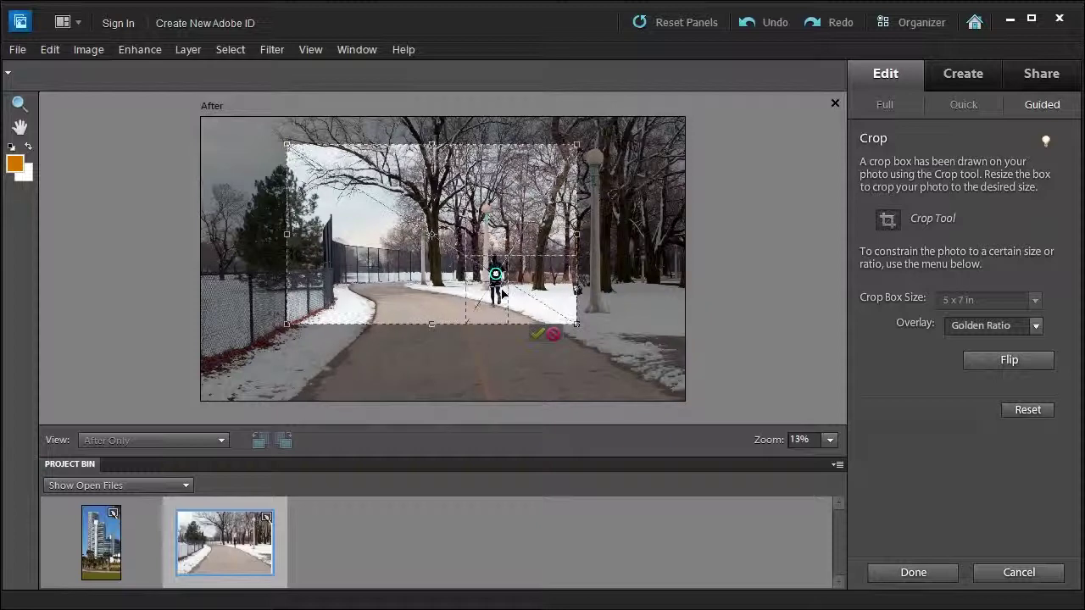
left_click(537, 336)
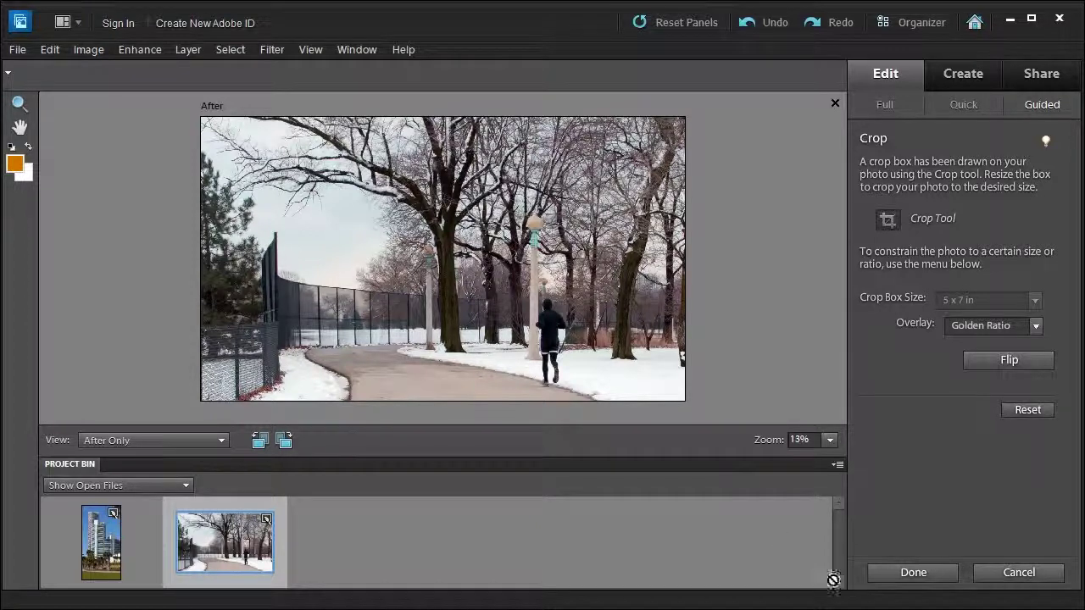
left_click(760, 24)
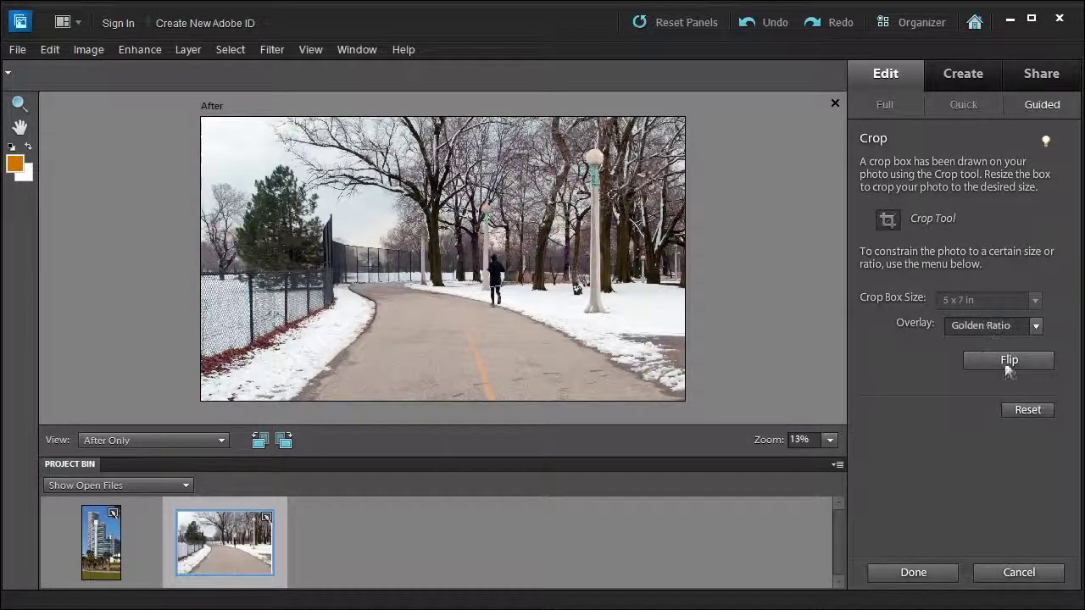
Reset the crop settings to No Restriction and Rule of Thirds, and crop with the runner near the lower-right intersection
left_click(1022, 408)
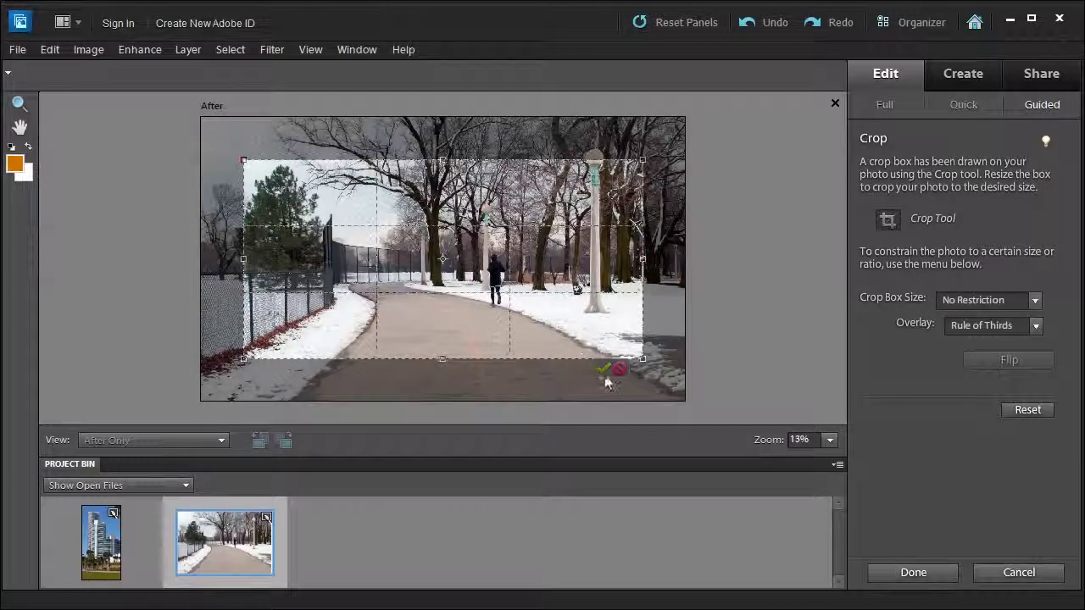
left_click_drag(515, 304, 495, 287)
left_click(589, 350)
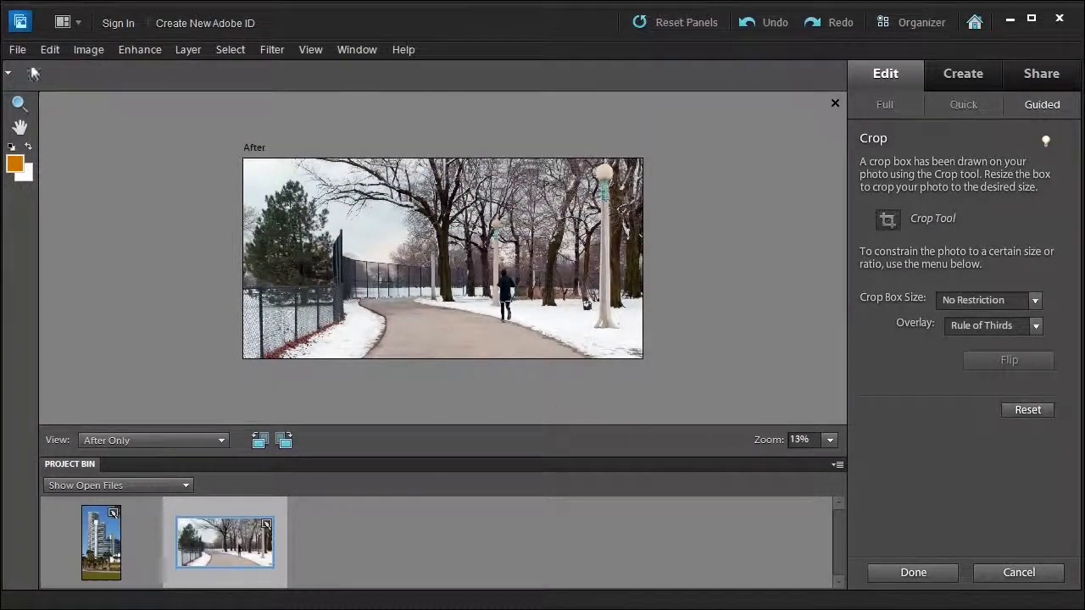
Enlarge the cropped snowy path photo to fill the screen and finish the guided crop
left_click(20, 104)
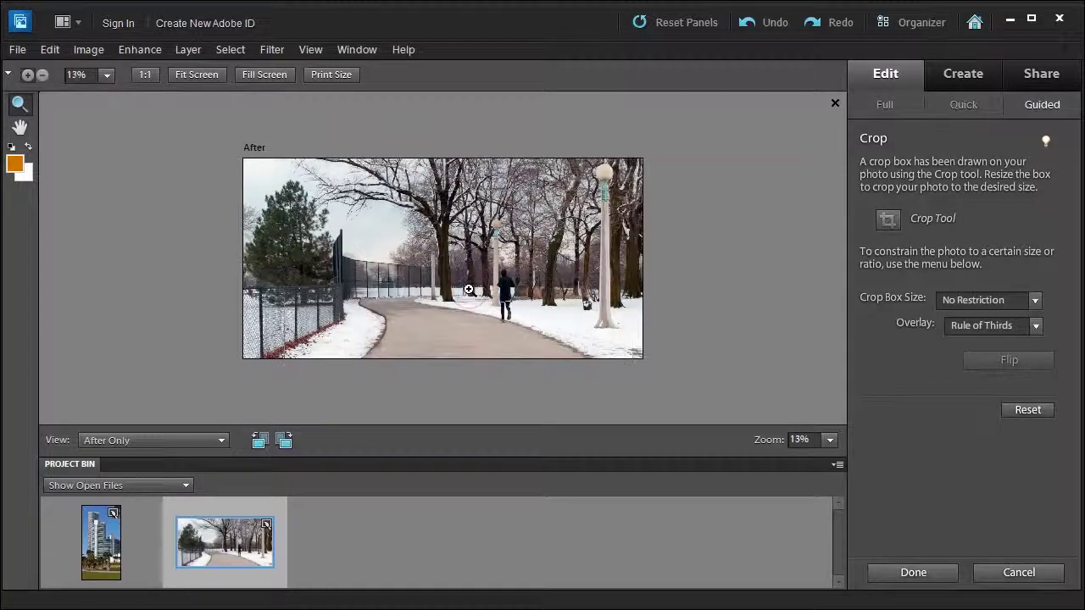
left_click(469, 290)
left_click(469, 290)
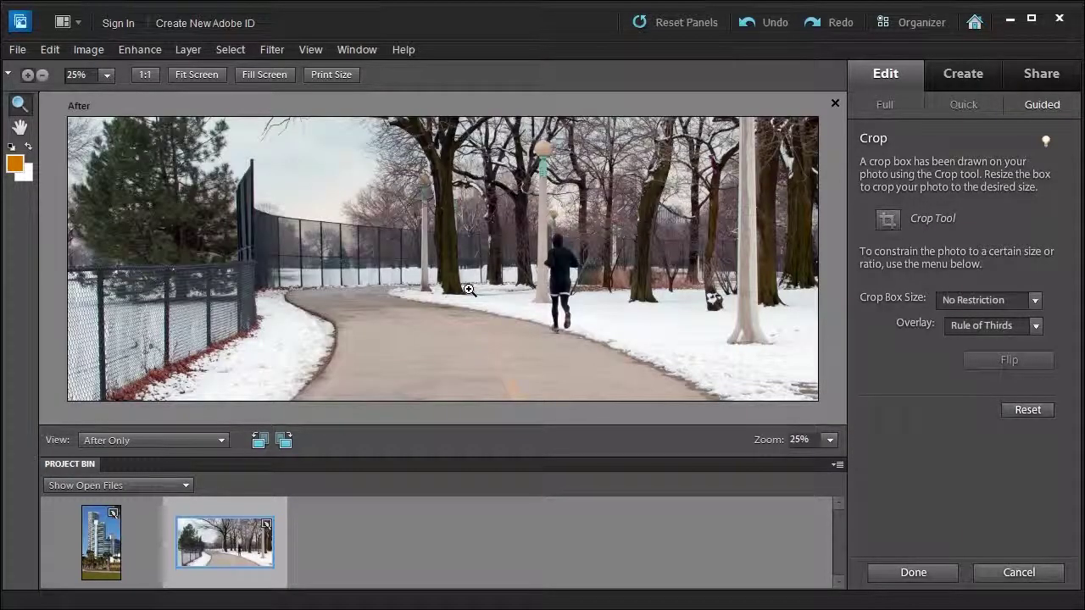
left_click(262, 74)
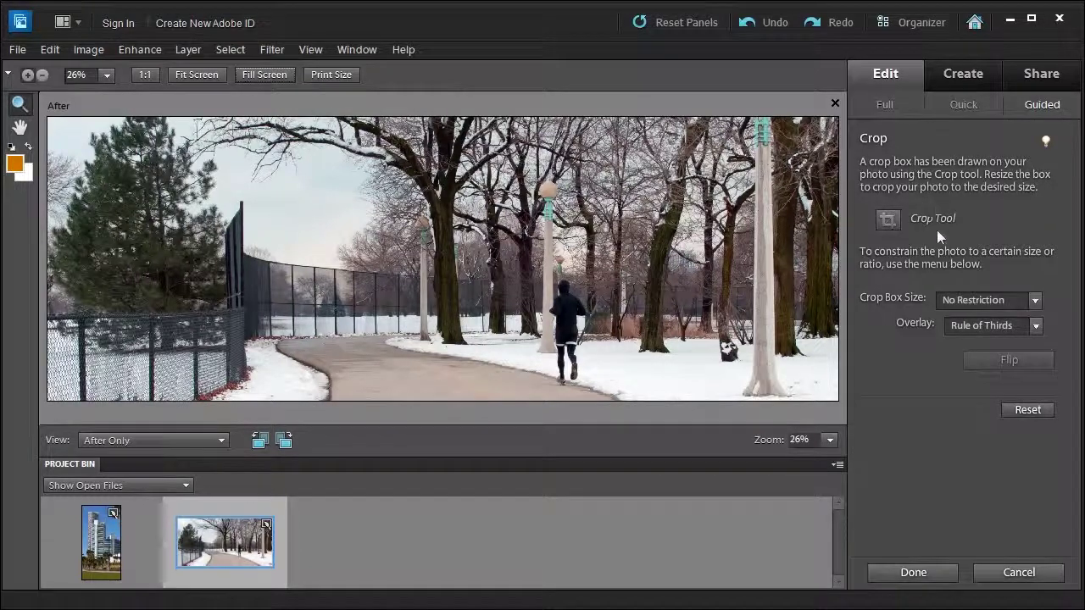
left_click(900, 574)
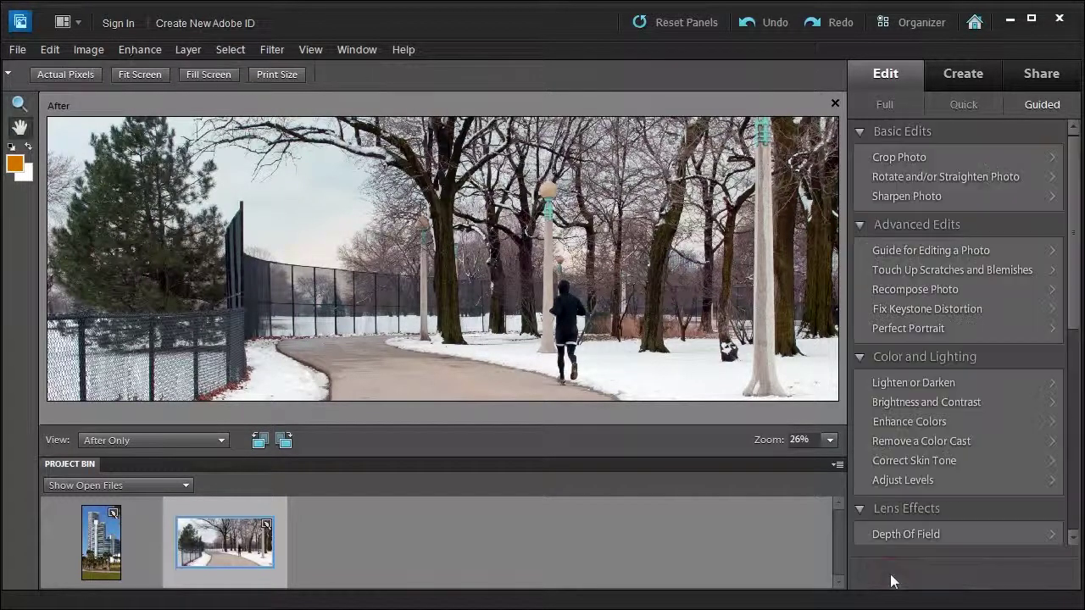
Apply automatic sharpening to the path photo with the Sharpen Photo guided edit, converting it to 8 bit, and inspect the runner at 100%
left_click(888, 203)
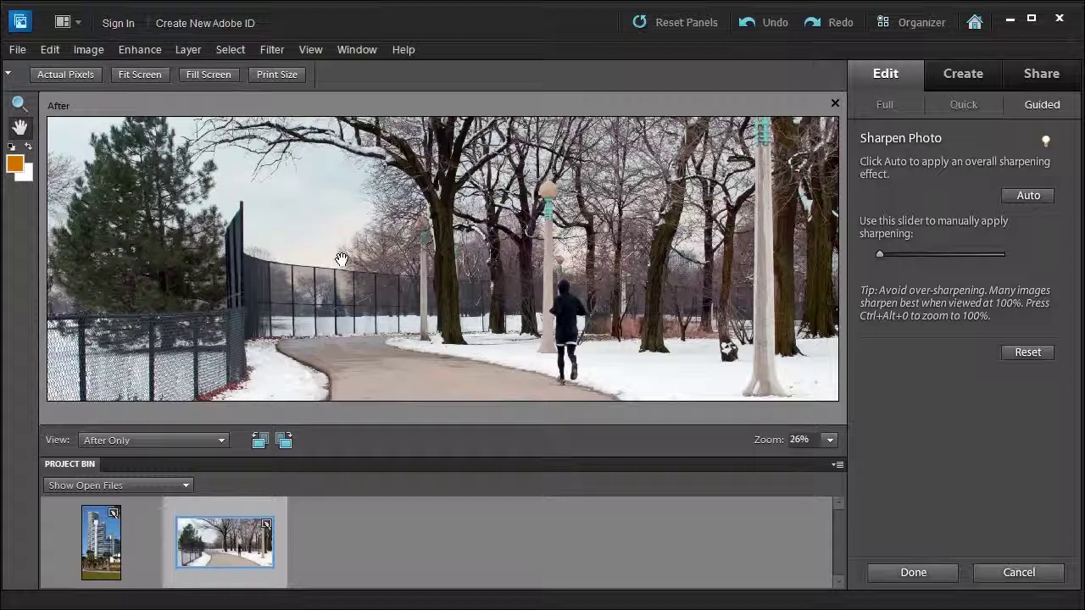
key("ctrl+alt+0")
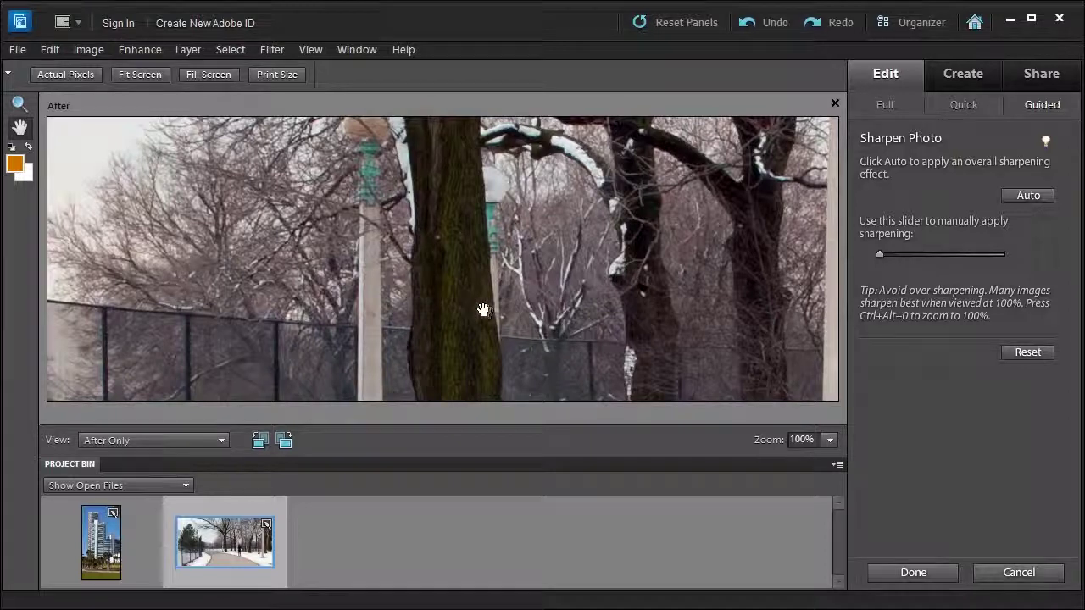
scroll(638, 354, "down", 3)
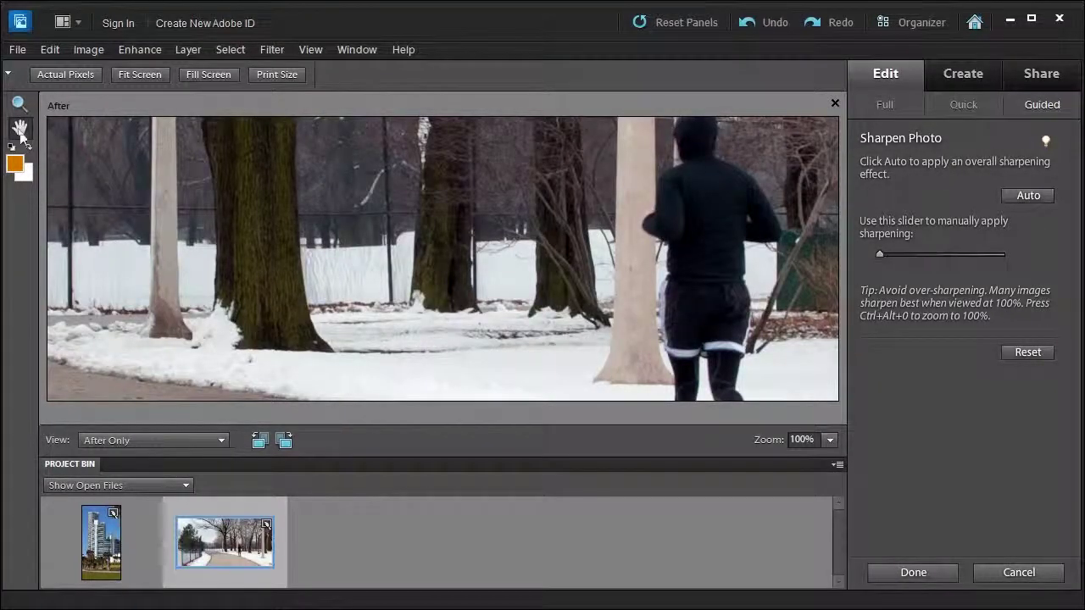
left_click_drag(716, 118, 422, 261)
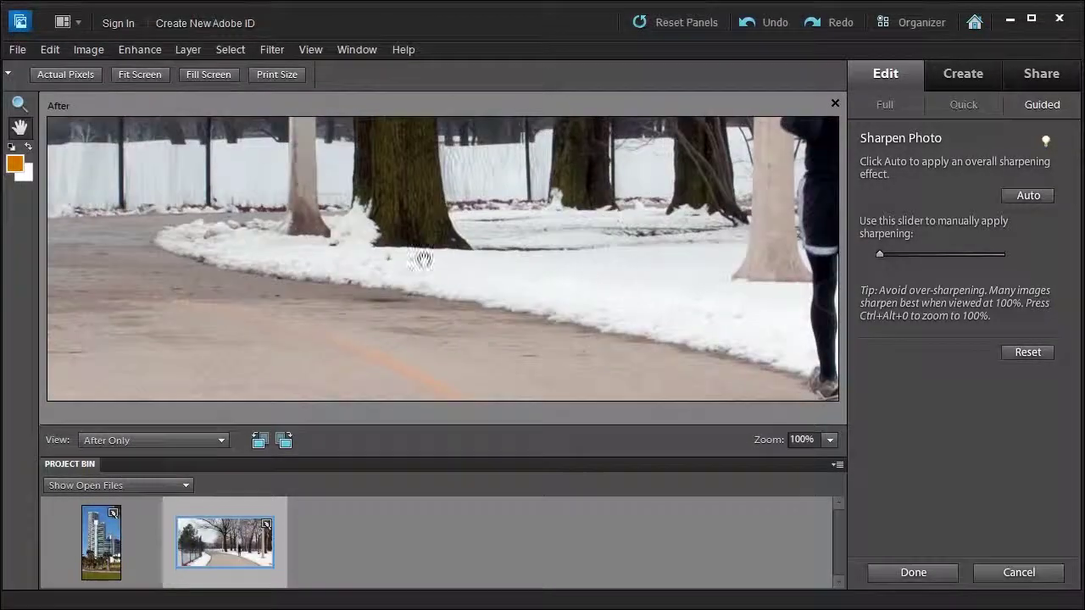
left_click(1029, 196)
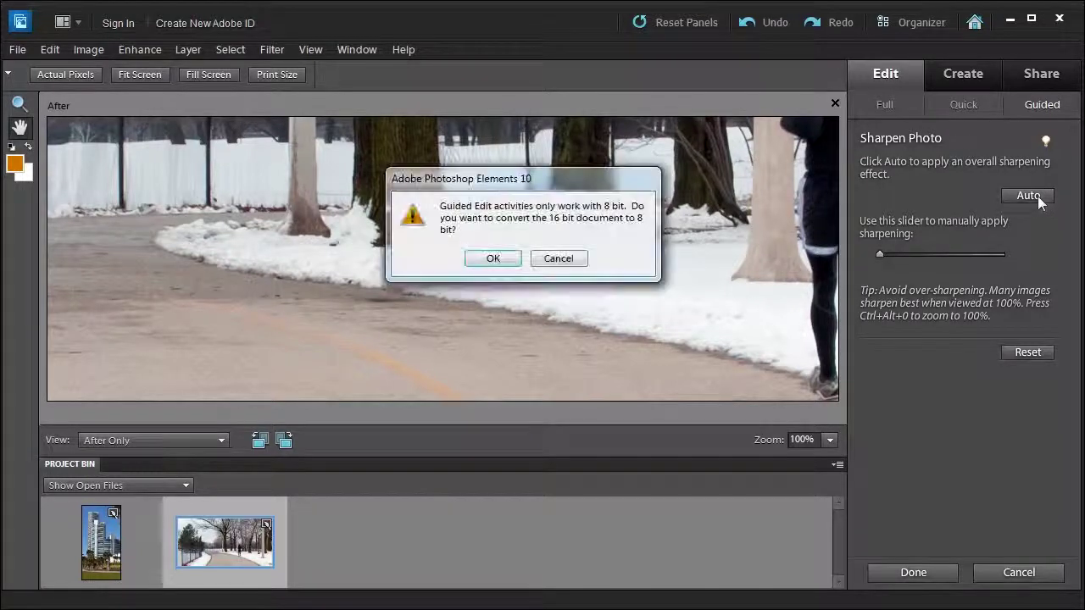
left_click(492, 261)
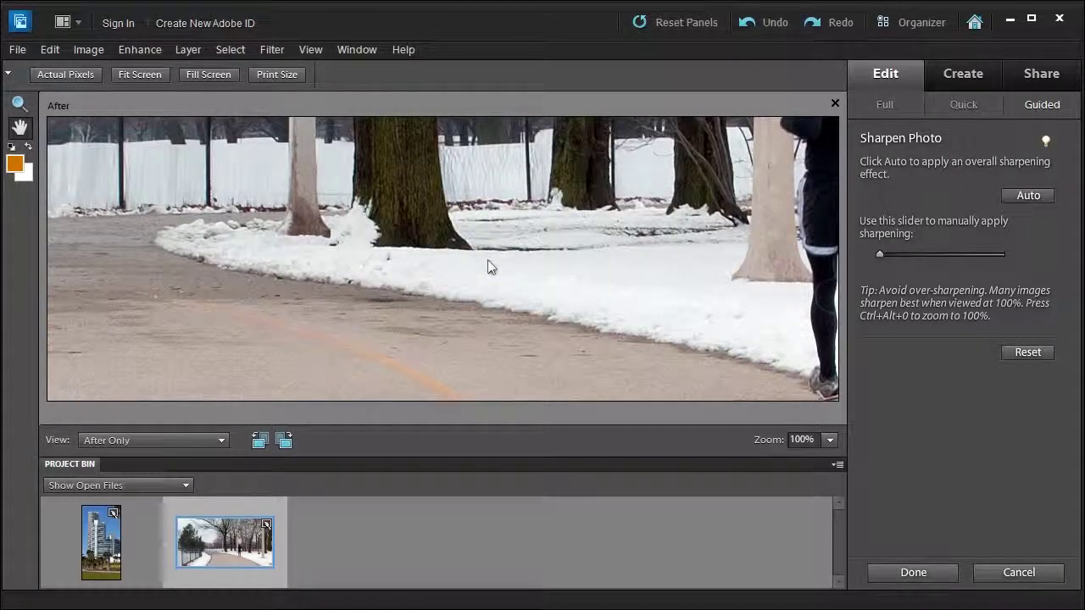
left_click_drag(614, 206, 871, 226)
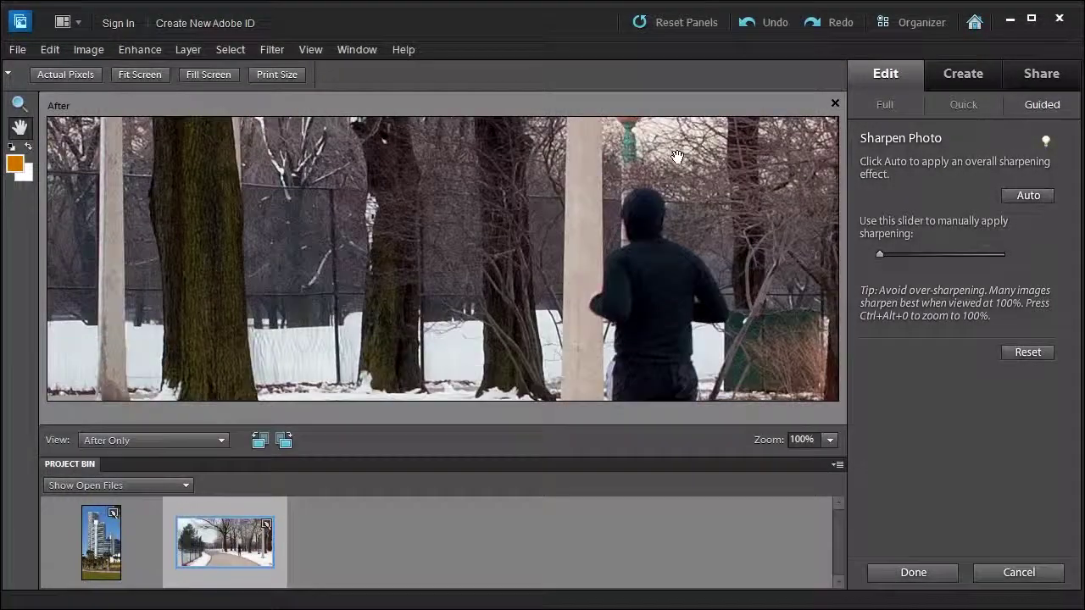
Compare the whole path photo in Before & After - Horizontal view, and return to After Only
left_click(139, 74)
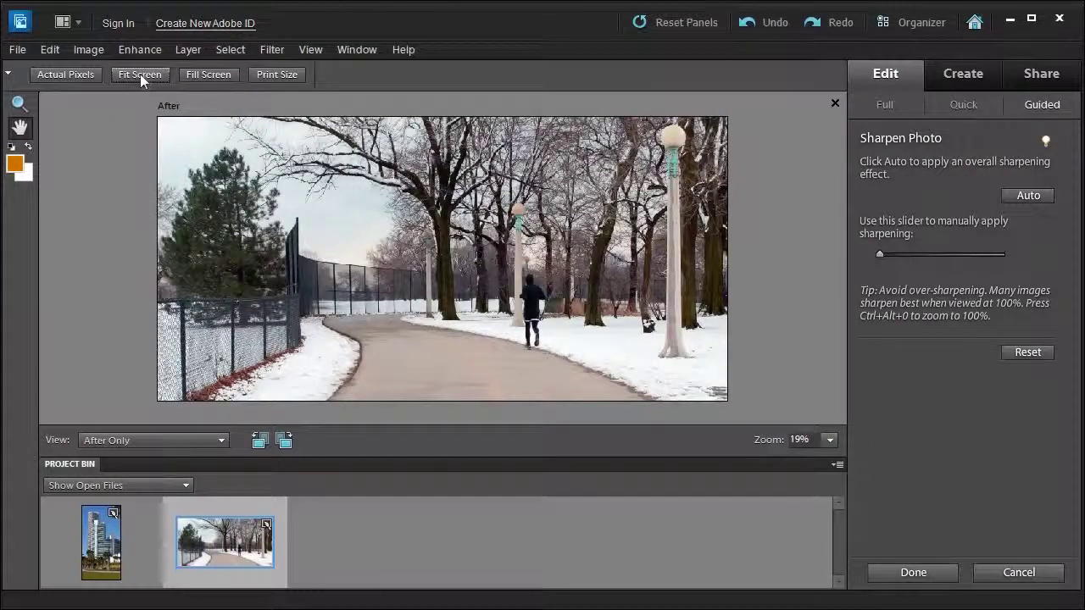
left_click(143, 440)
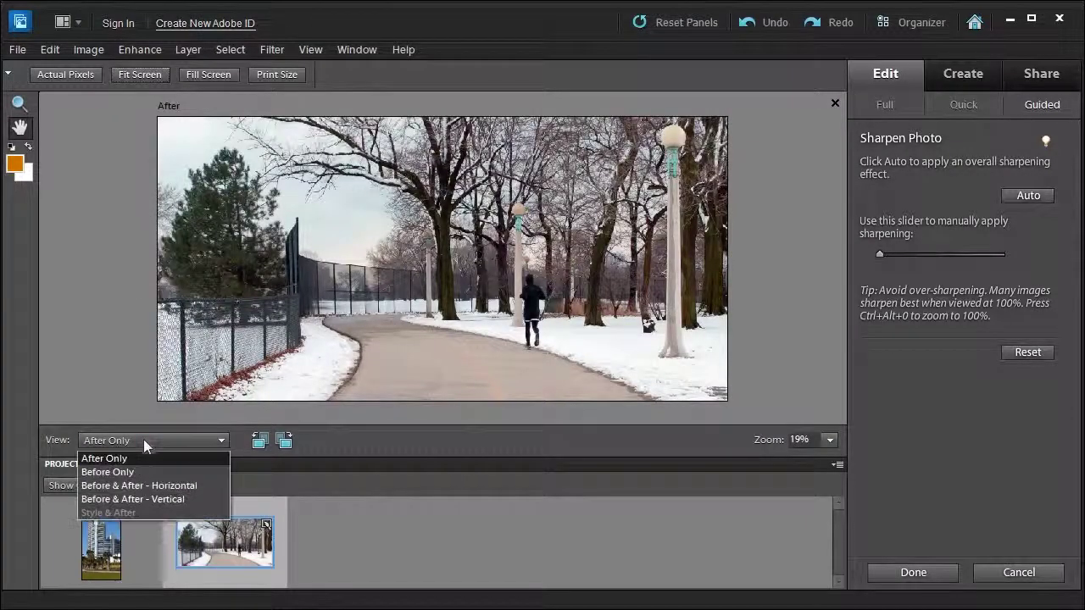
left_click(129, 486)
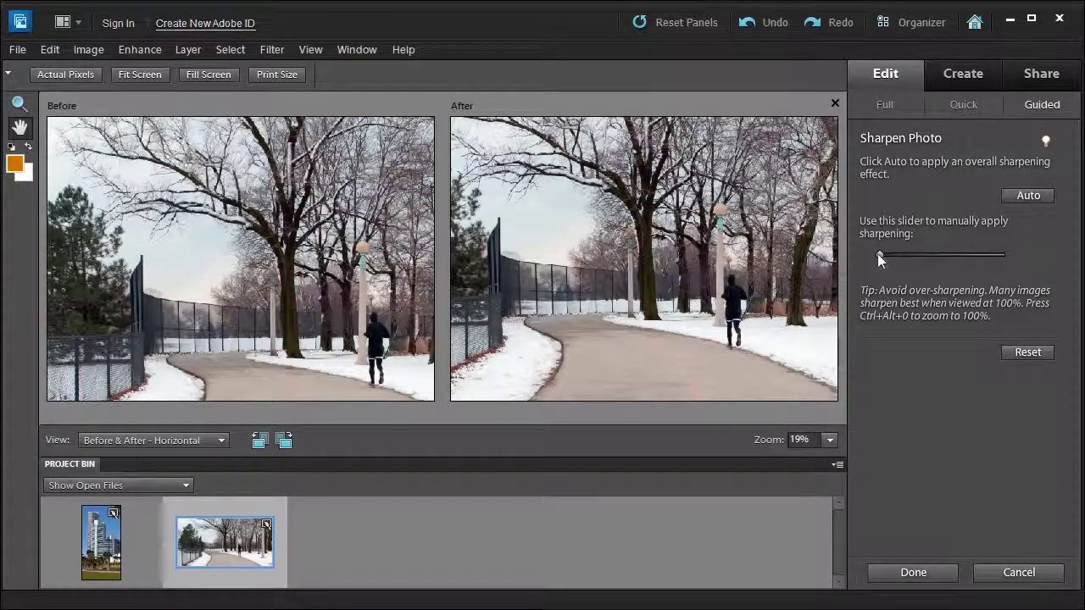
left_click(123, 440)
left_click(103, 458)
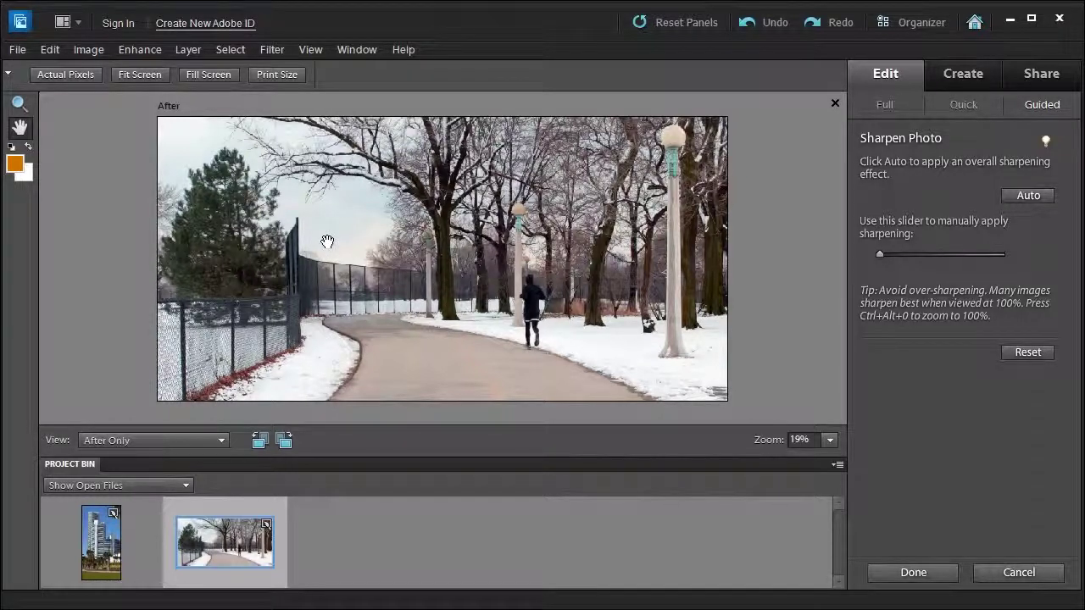
Convert the path photo to 8 bit and manually sharpen it to about a third of the range, viewing at 100%
key("ctrl+alt+0")
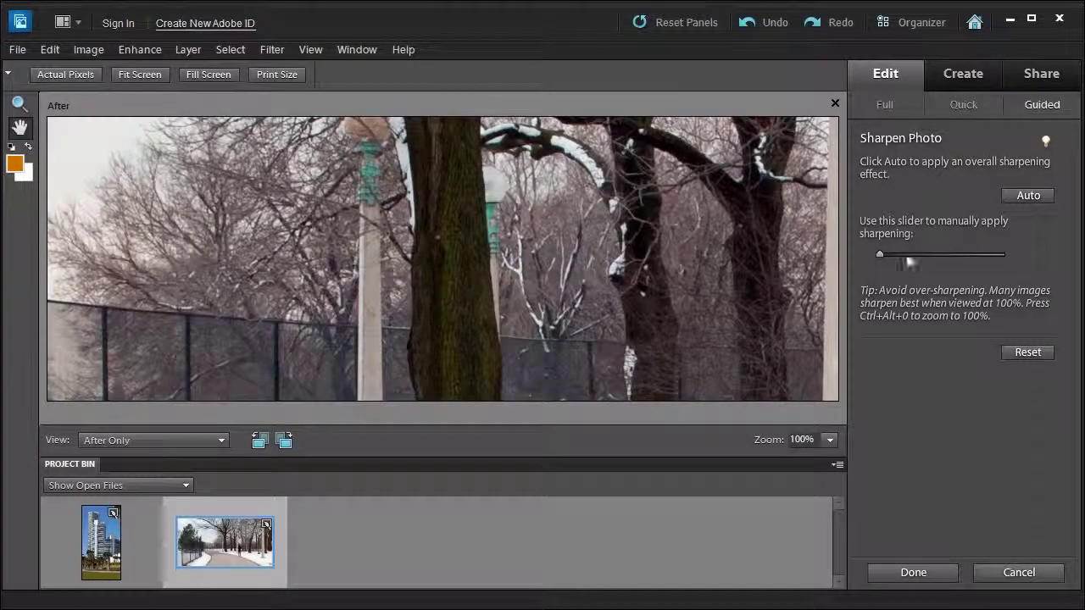
left_click(880, 254)
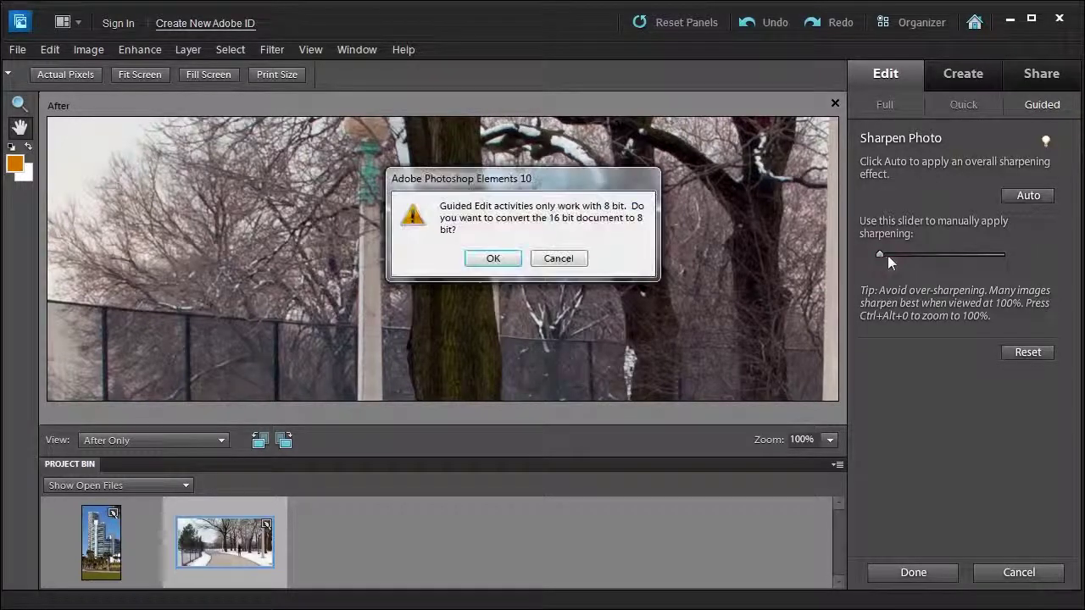
left_click(492, 258)
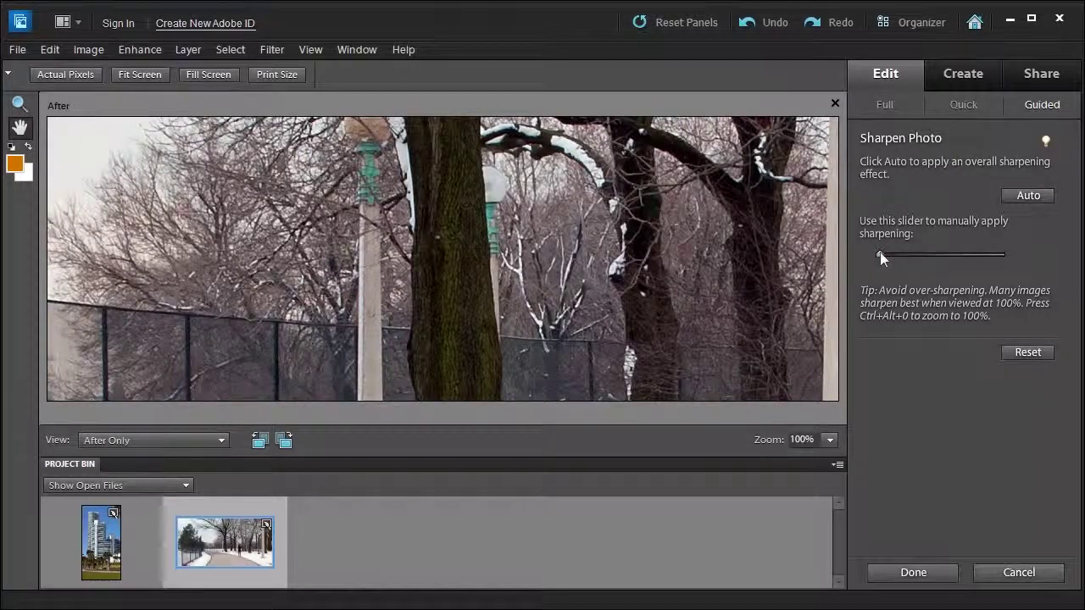
left_click_drag(880, 254, 921, 260)
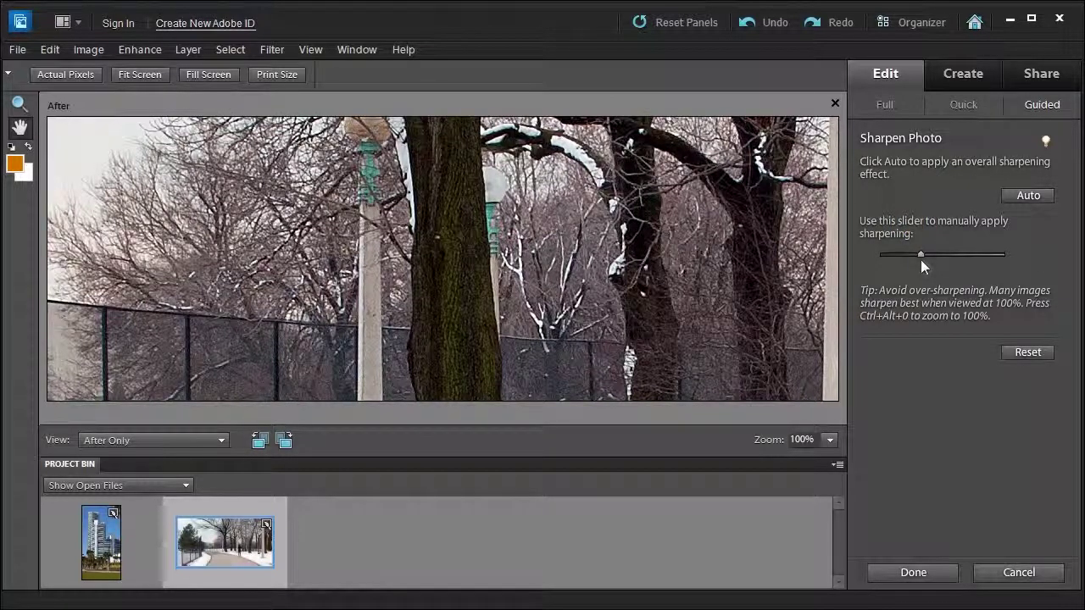
Try the maximum manual sharpening and inspect its effect on the path and fence
left_click_drag(921, 260, 1014, 260)
left_click_drag(632, 364, 597, 250)
left_click_drag(63, 394, 356, 302)
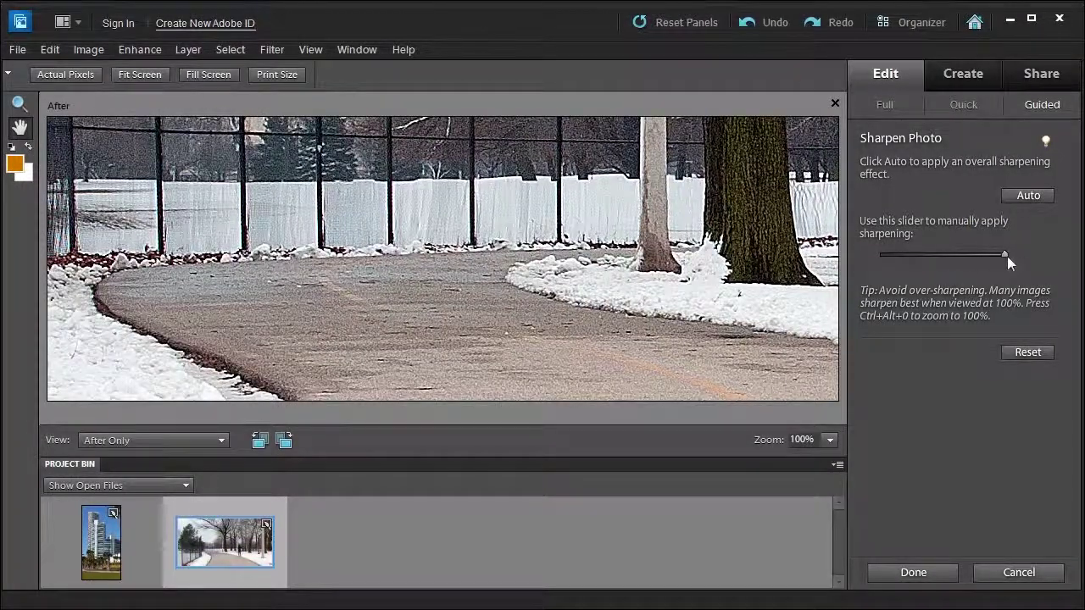
Reduce the manual sharpening to about a quarter of the range and check the runner and the surrounding trees
left_click_drag(1006, 255, 913, 254)
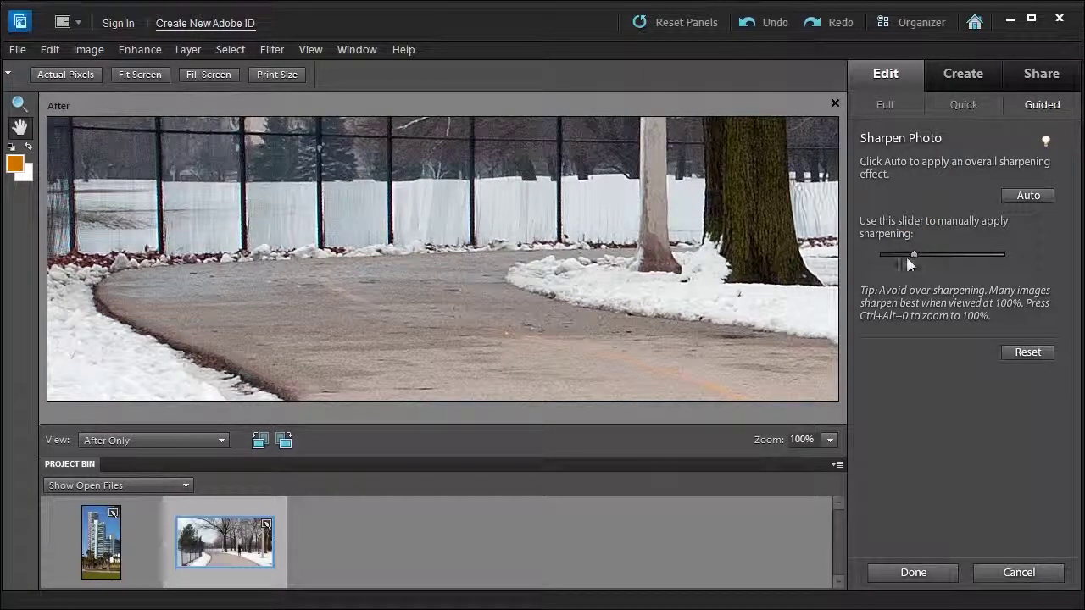
left_click_drag(576, 254, 476, 334)
left_click_drag(805, 256, 424, 339)
left_click_drag(570, 313, 295, 185)
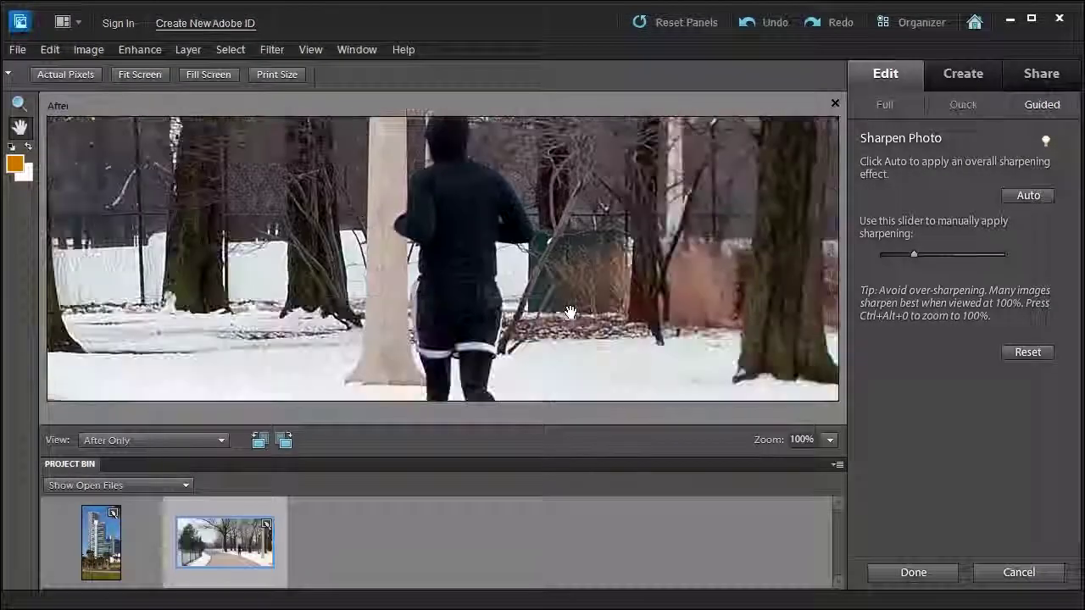
left_click_drag(430, 194, 646, 117)
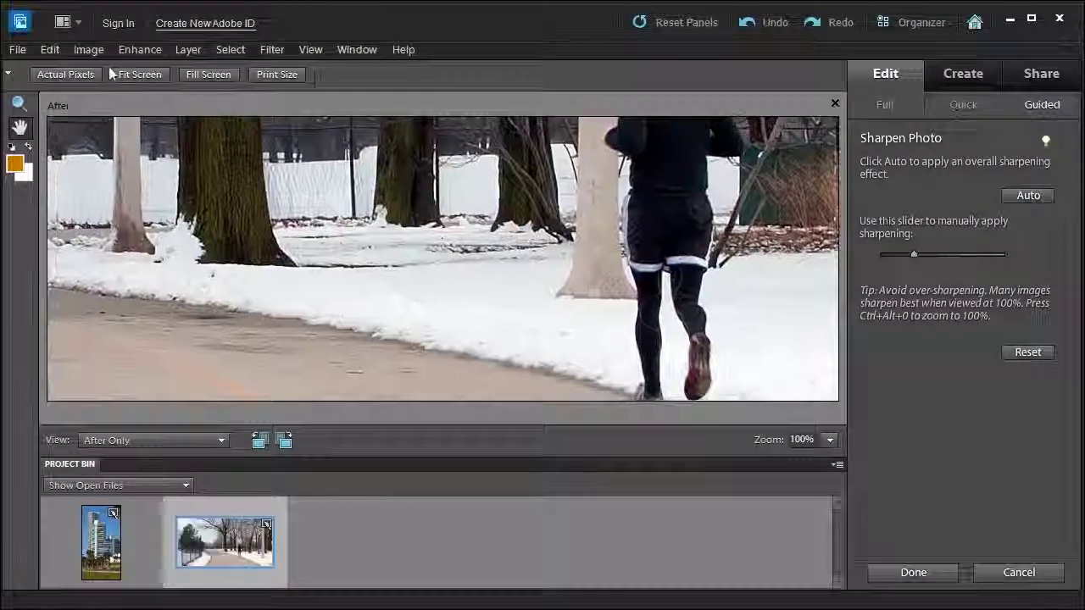
Fit the sharpened path photo on screen and compare it with the original in Before & After - Horizontal view
left_click(144, 76)
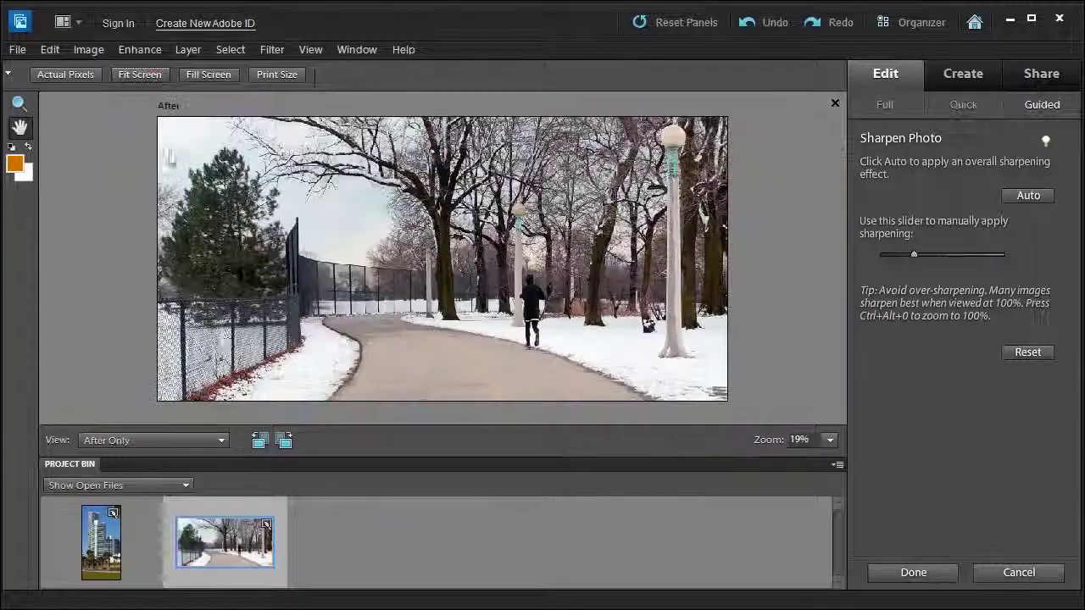
left_click(127, 440)
left_click(121, 486)
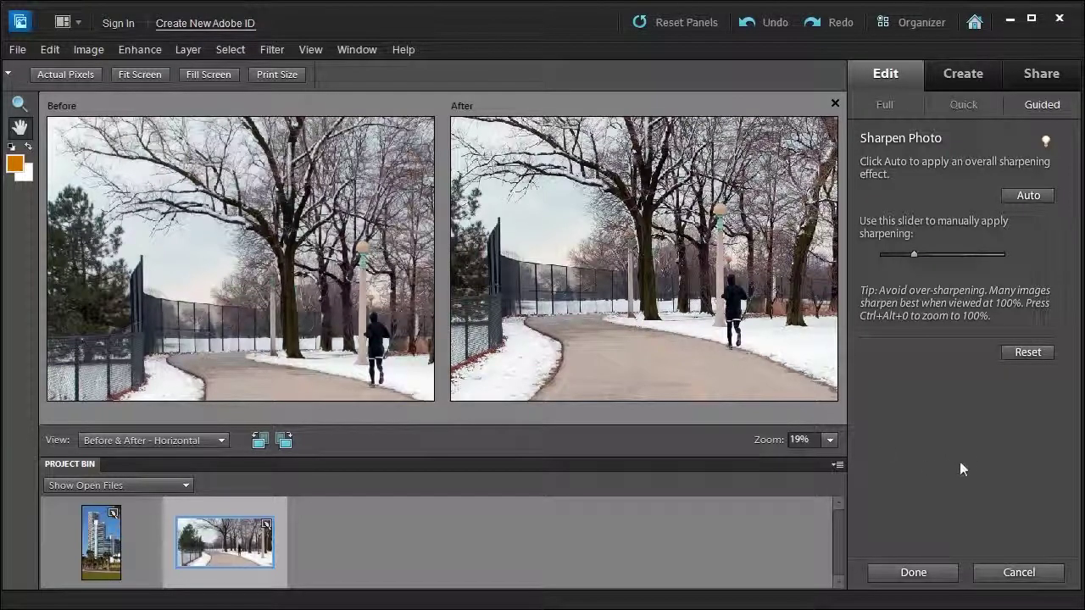
Finish the Sharpen Photo guided edit and show the path photo in After Only view
left_click(913, 574)
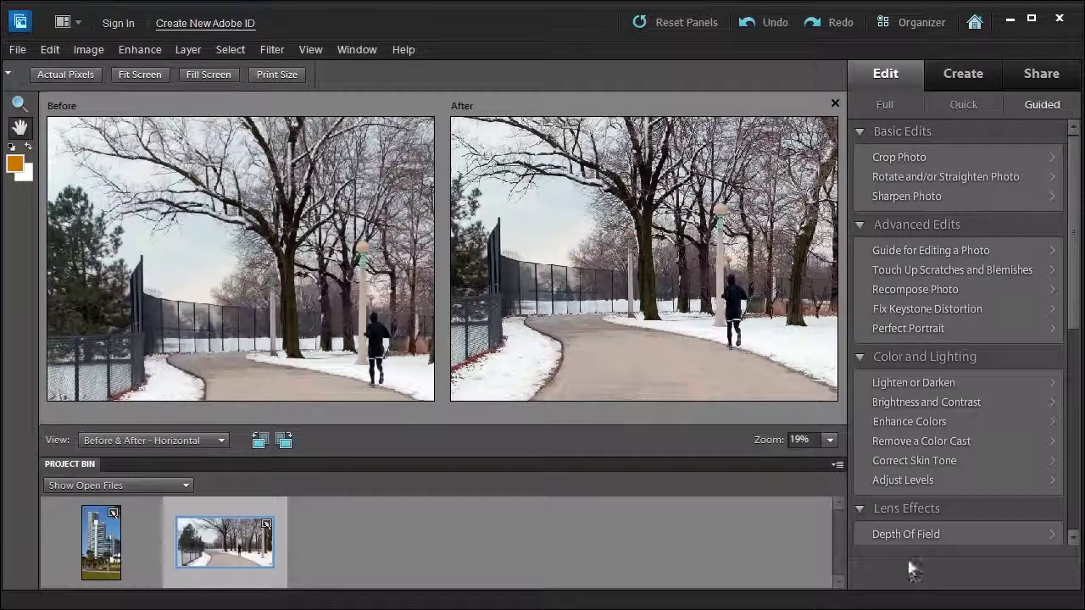
left_click(119, 441)
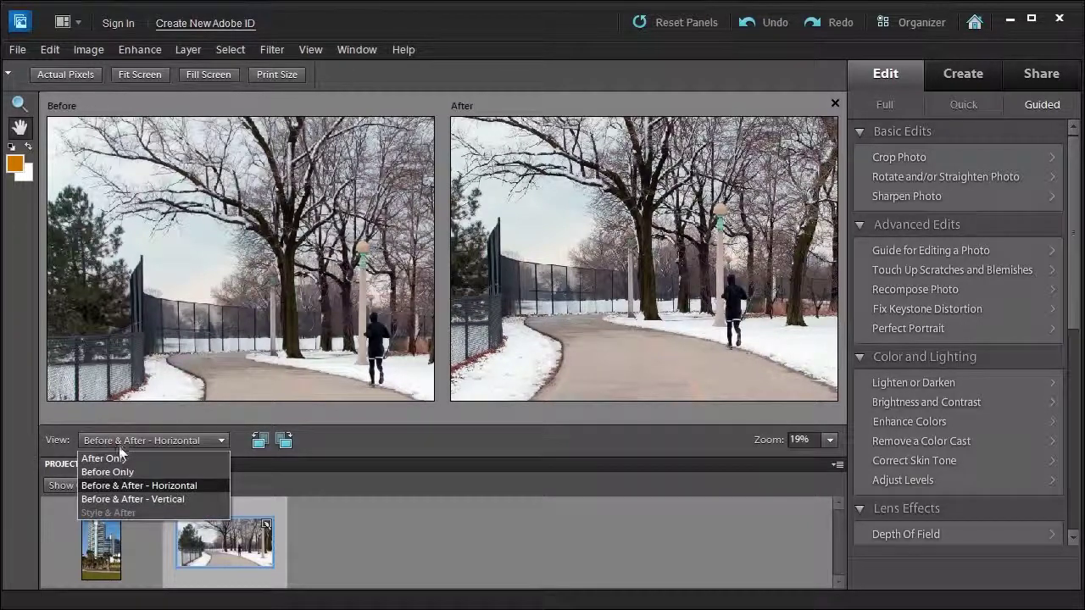
left_click(119, 458)
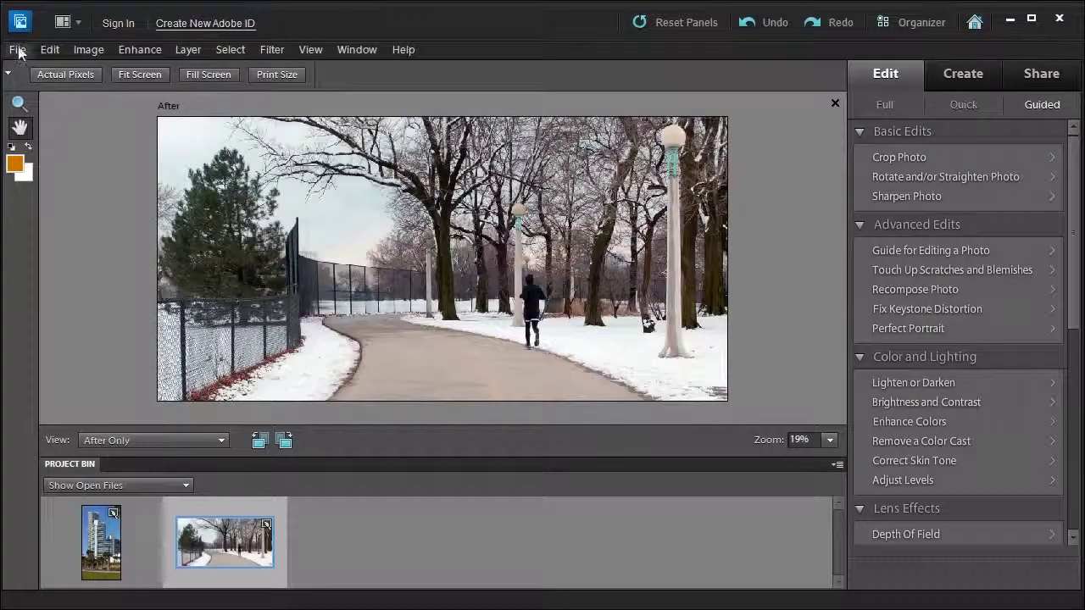
left_click(17, 50)
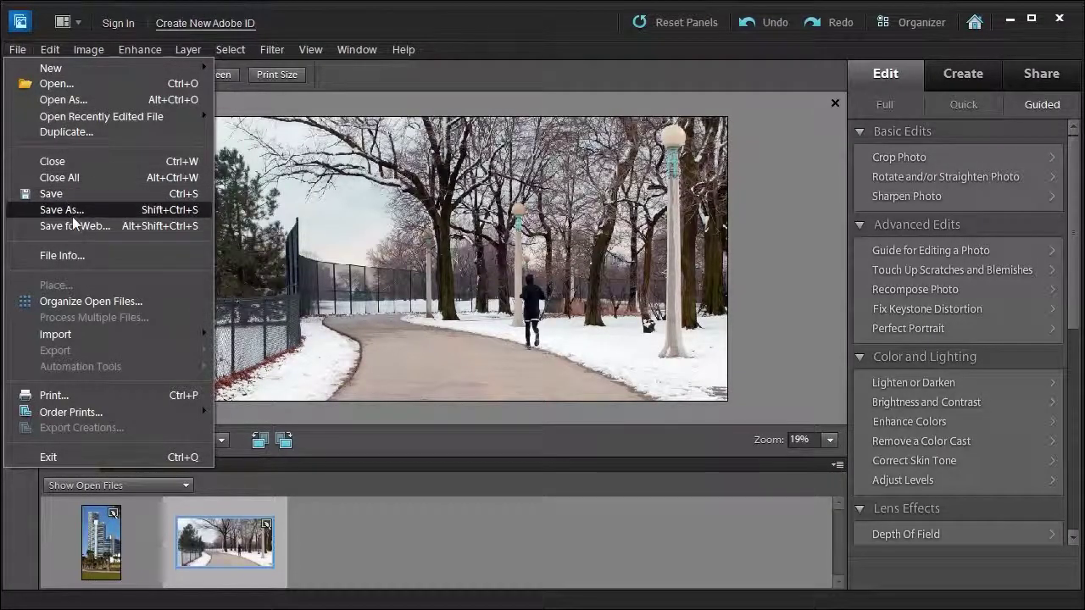
left_click(501, 70)
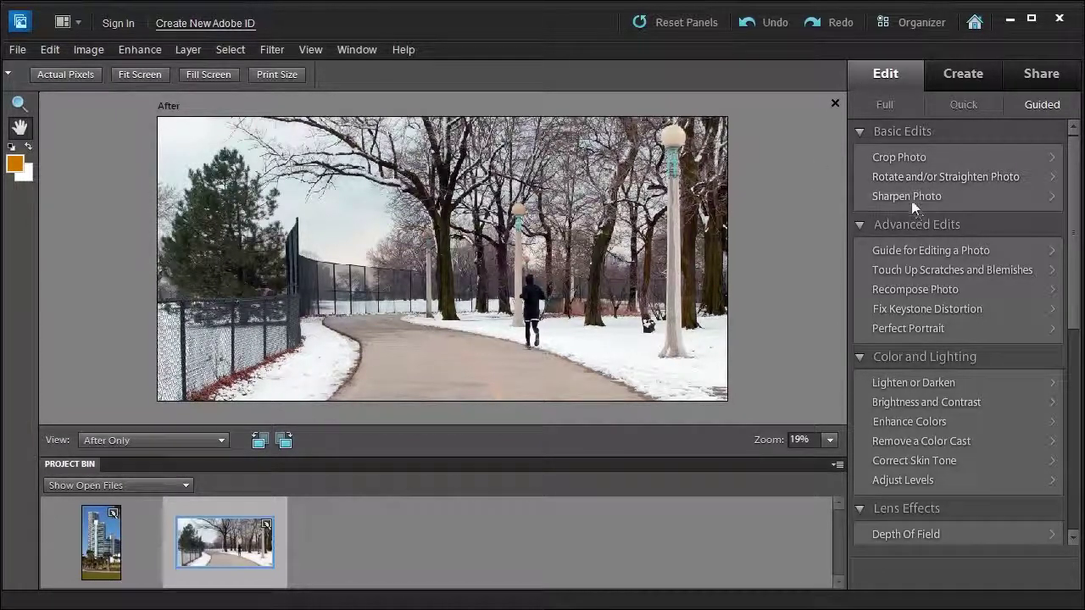